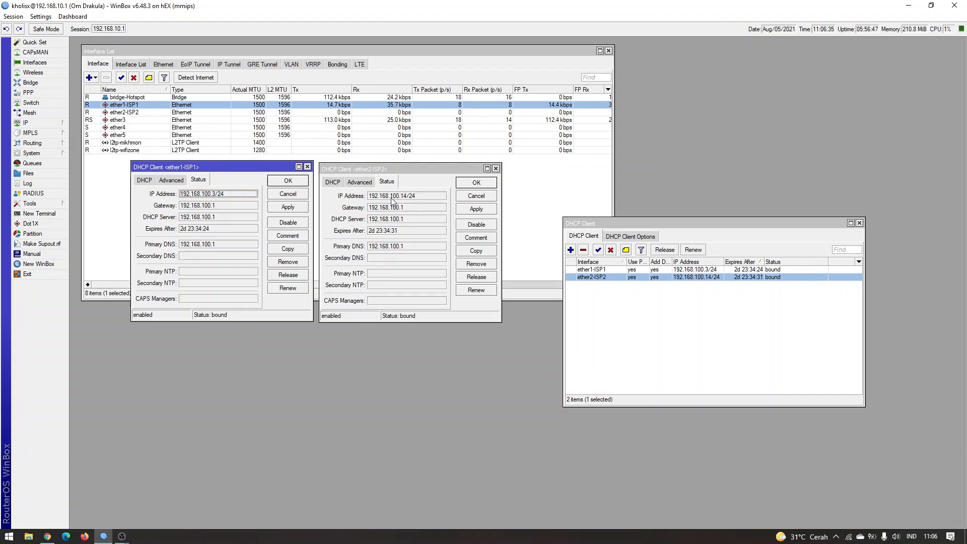
Step: Compare the IP address and gateway of the ether1-ISP1 and ether2-ISP2 DHCP clients
click(425, 197)
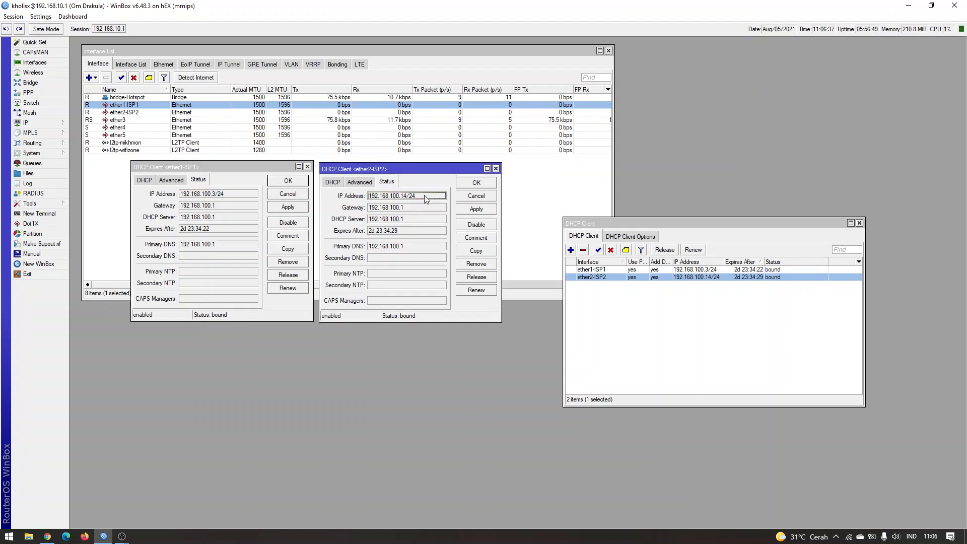
mouse_move(426, 199)
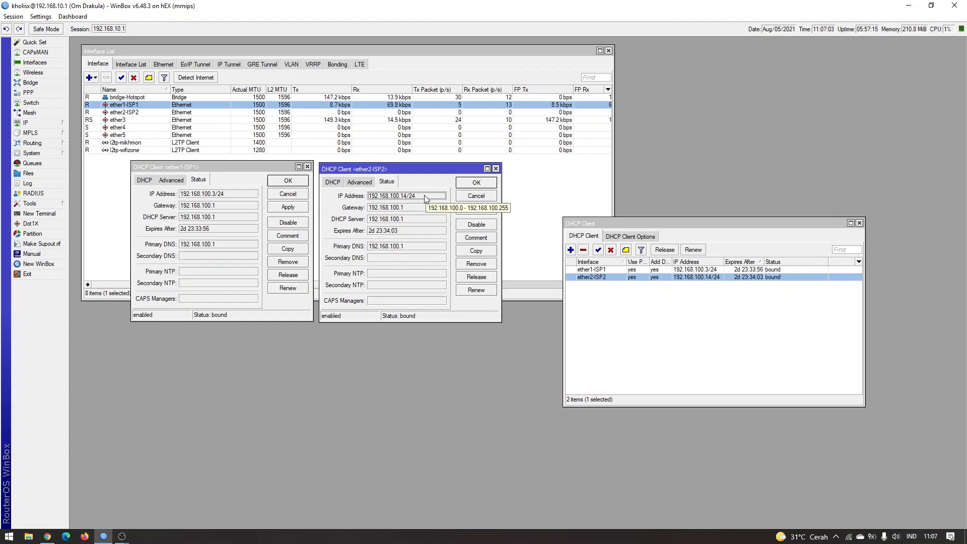
click(607, 220)
drag(606, 221, 590, 179)
double_click(422, 207)
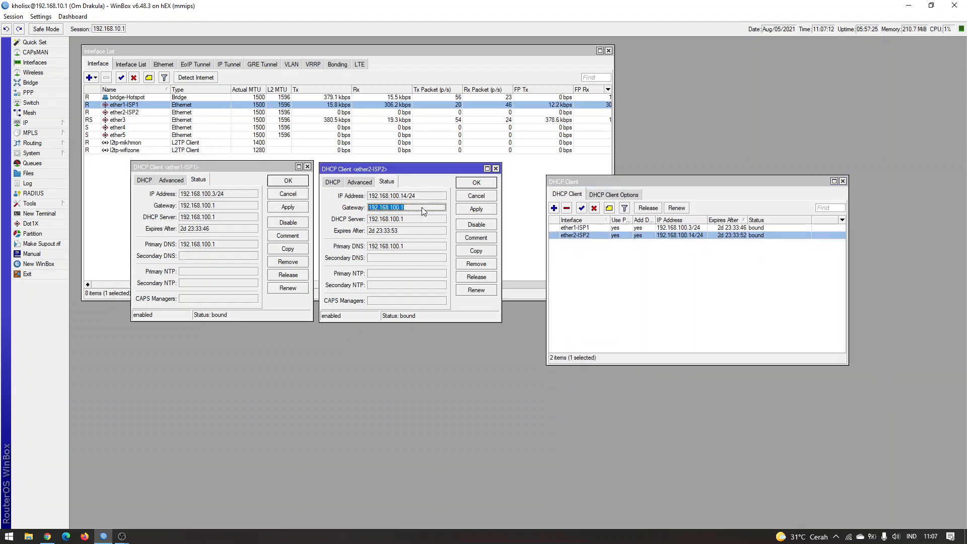
double_click(241, 203)
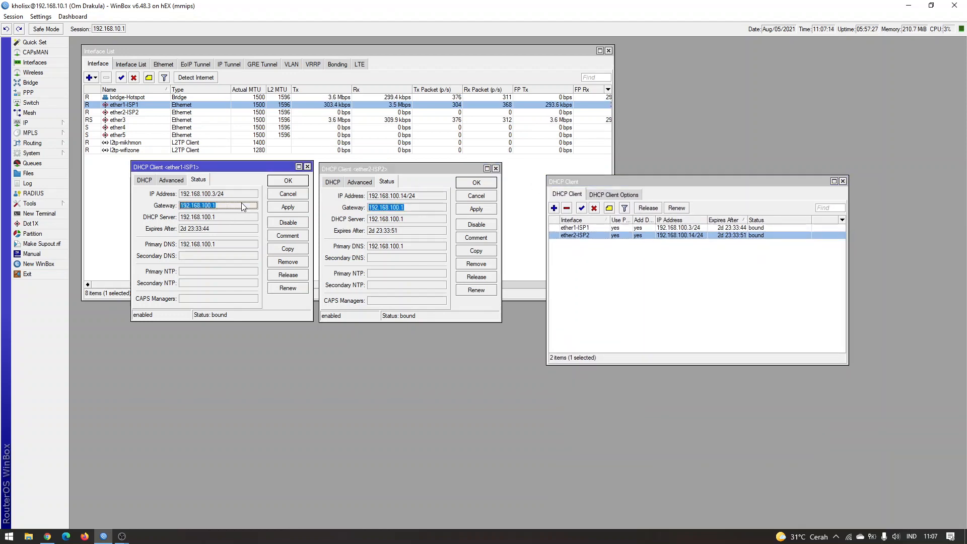
click(414, 206)
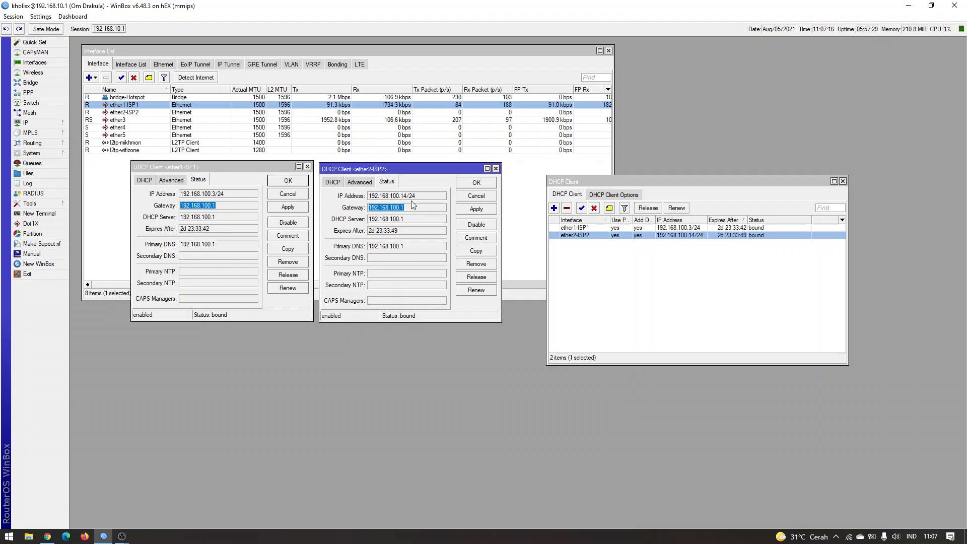
click(220, 206)
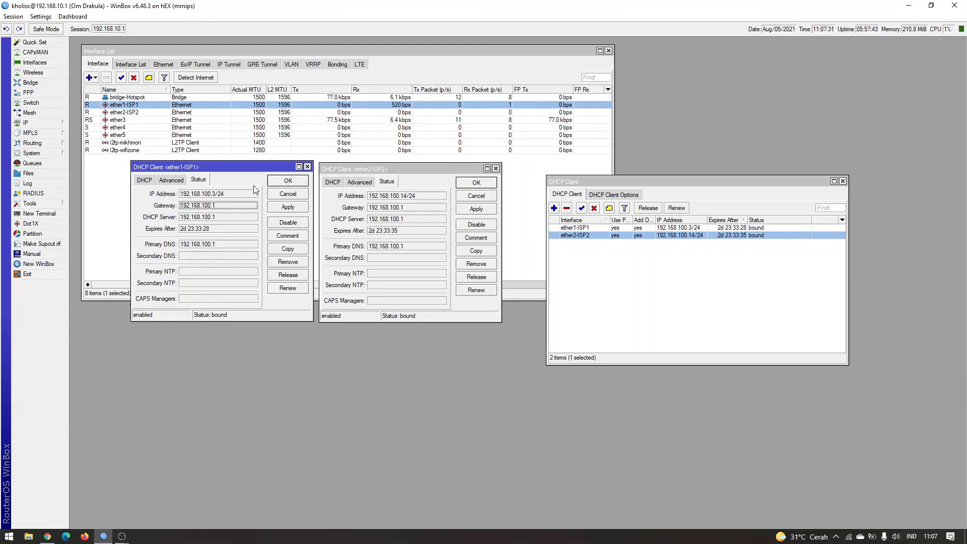
click(606, 292)
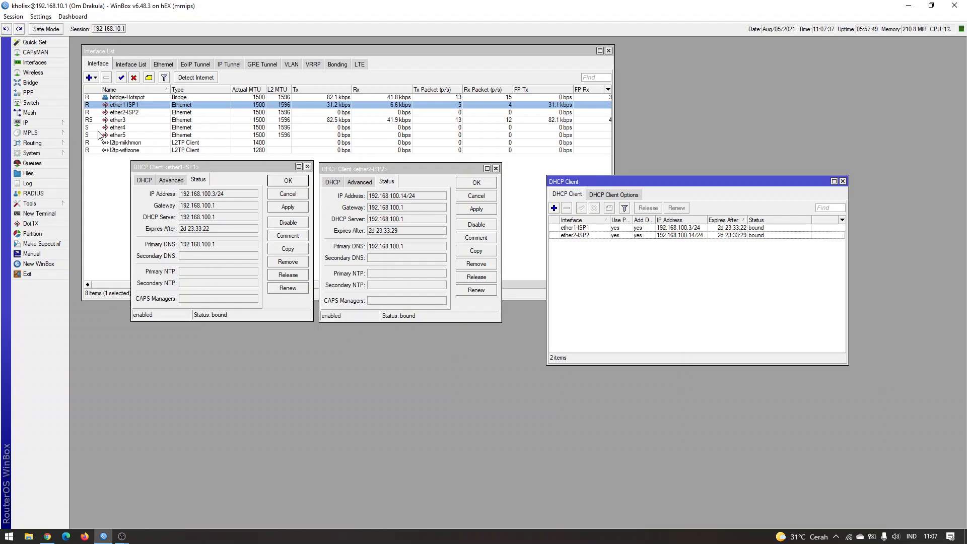
Step: Open the firewall's NAT rules and enlarge the window to show the full rule list
click(51, 123)
click(94, 208)
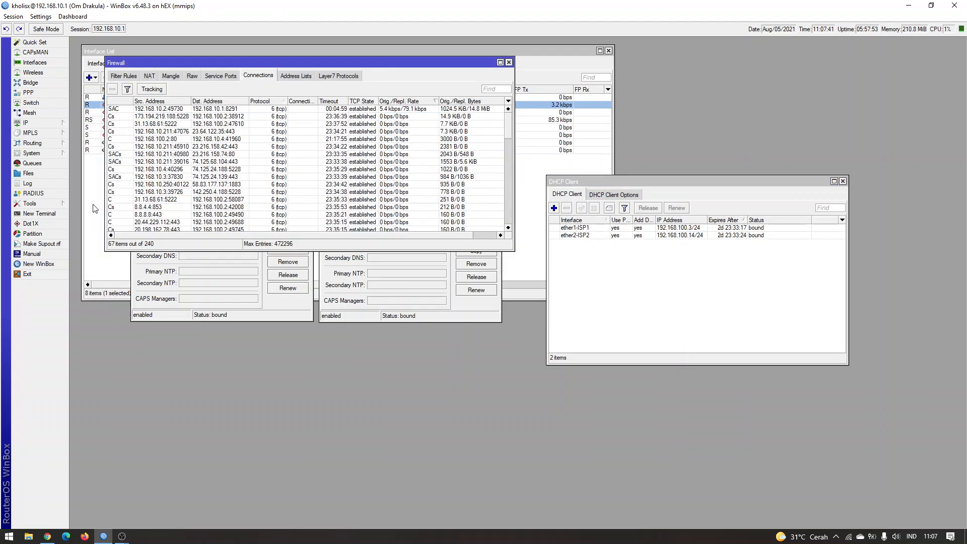
drag(513, 251, 603, 401)
click(150, 76)
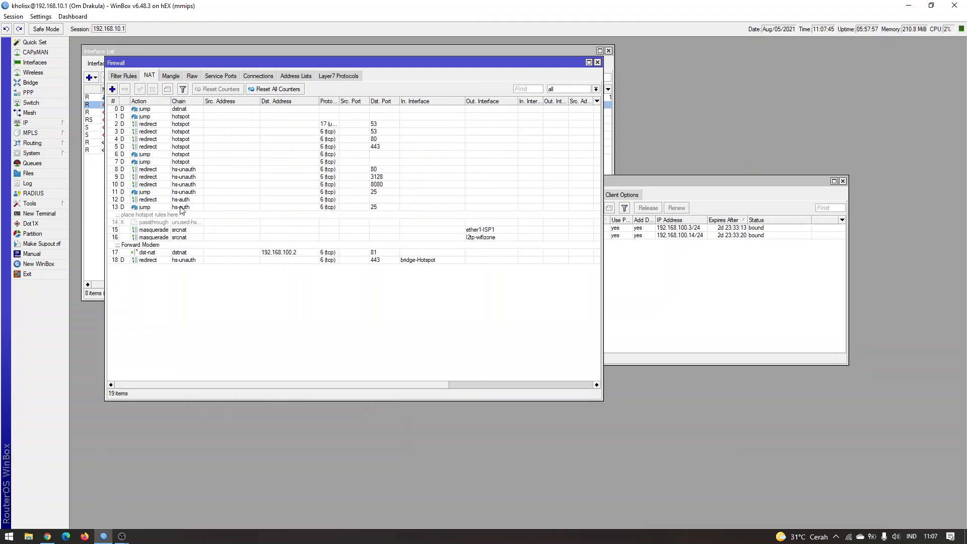
Step: Inspect the existing srcnat masquerade rule for ether1-ISP1 and close it
click(491, 230)
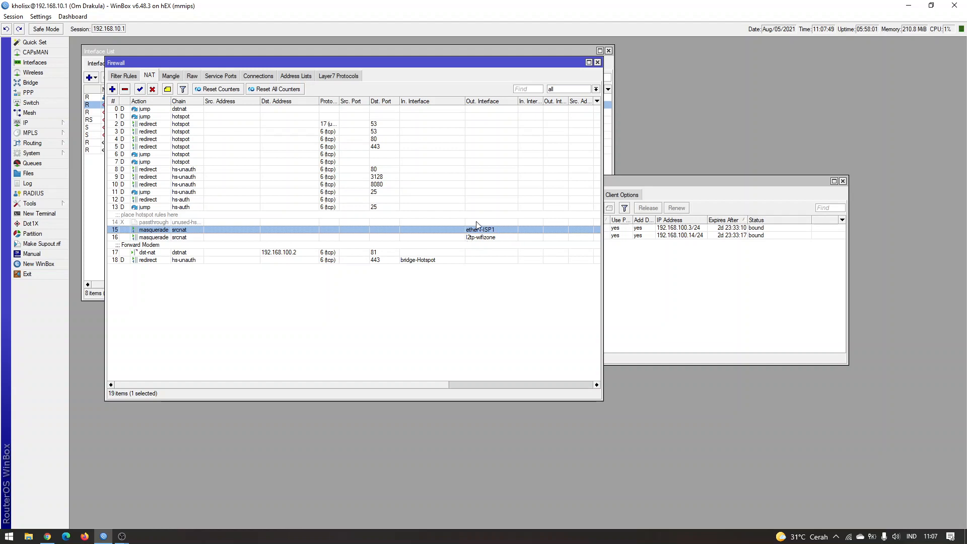
double_click(166, 232)
click(617, 240)
Step: Add a srcnat NAT rule with out interface ether2-ISP2 and action masquerade
click(112, 89)
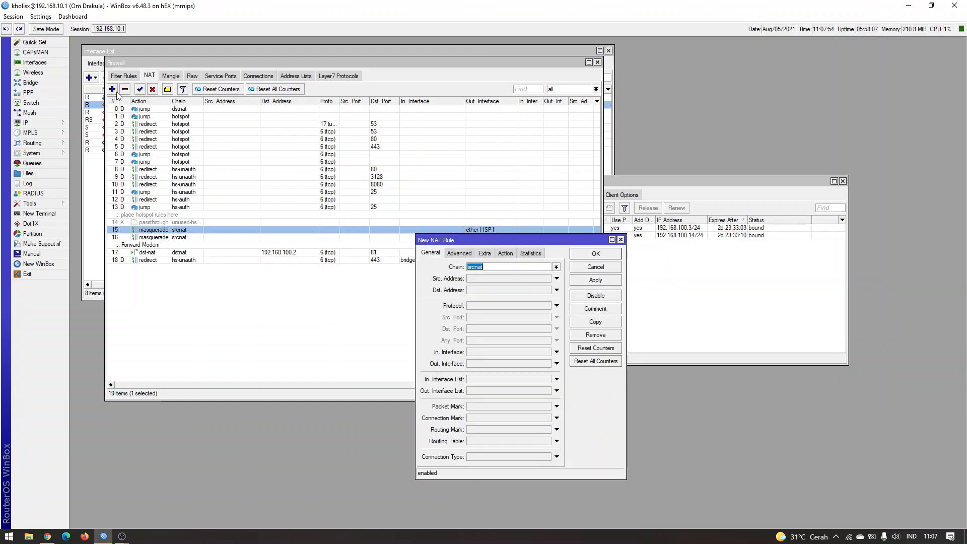
click(487, 363)
click(523, 364)
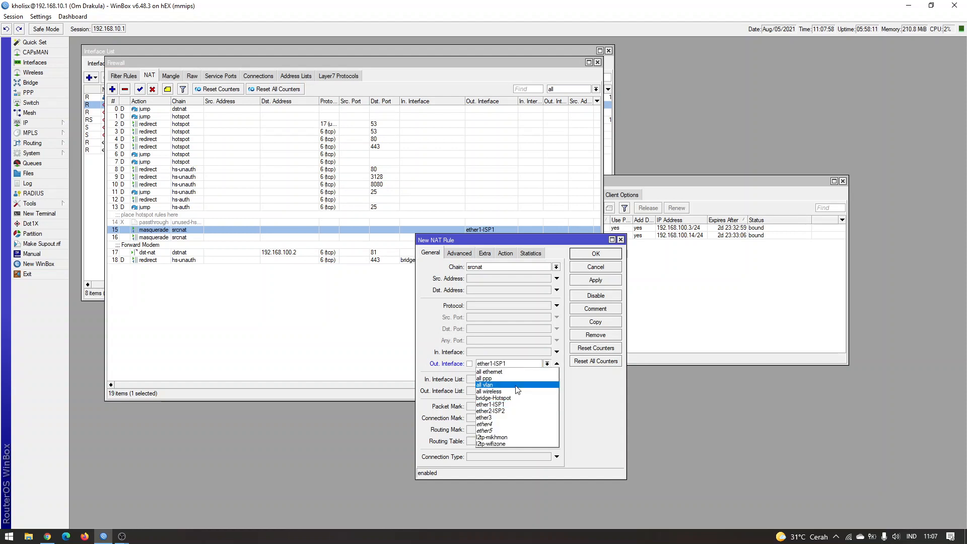
click(512, 411)
click(512, 255)
click(509, 267)
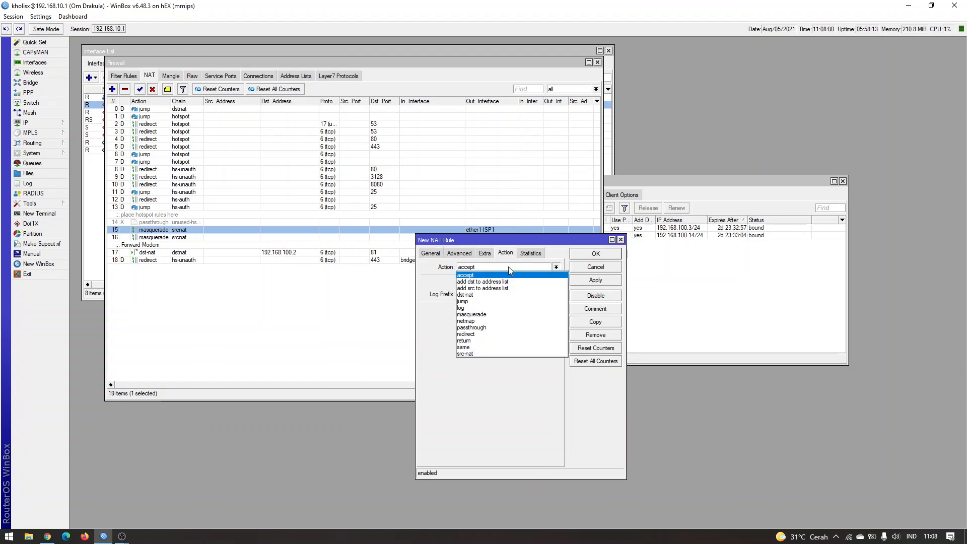
click(491, 313)
click(593, 254)
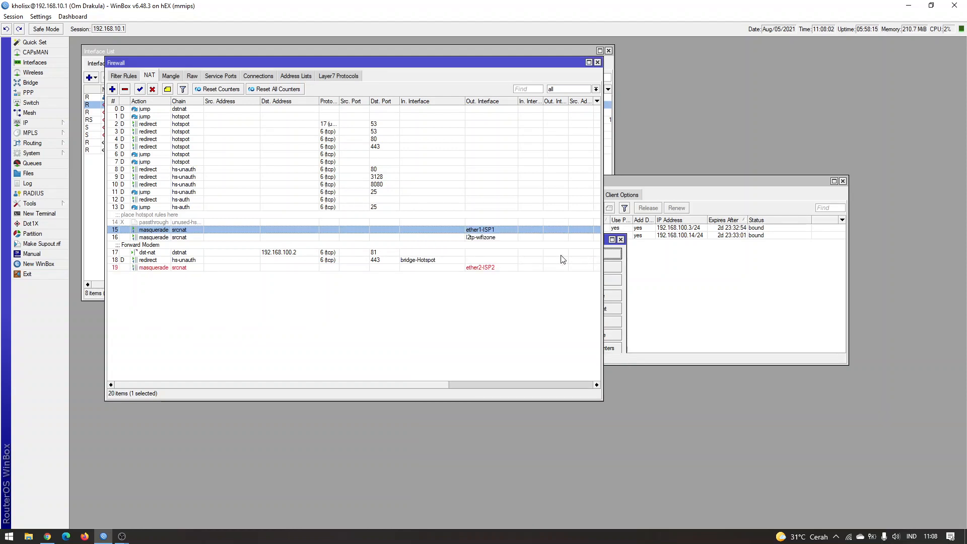
Step: Move the ether2-ISP2 masquerade rule directly below the ether1-ISP1 rule and widen the firewall window
click(480, 267)
drag(480, 267, 492, 238)
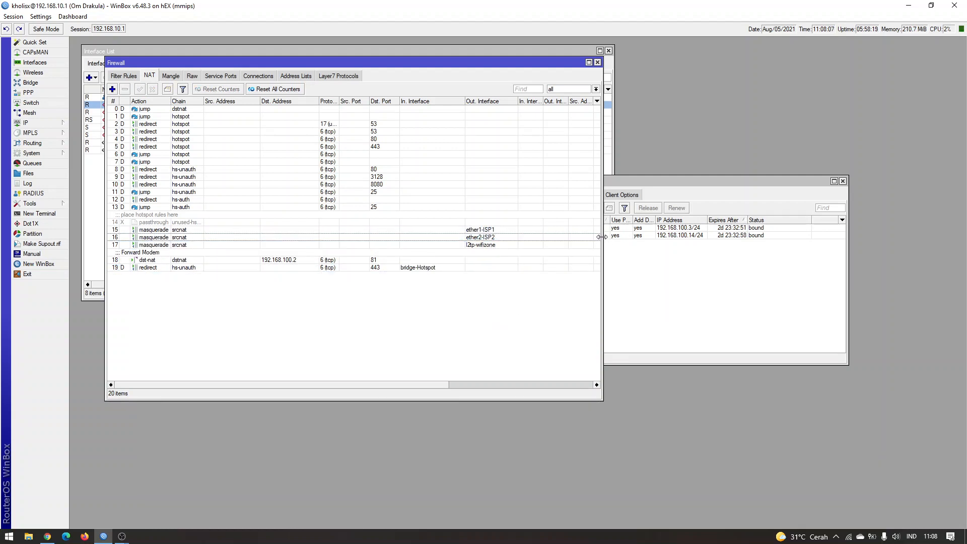
drag(603, 238, 656, 239)
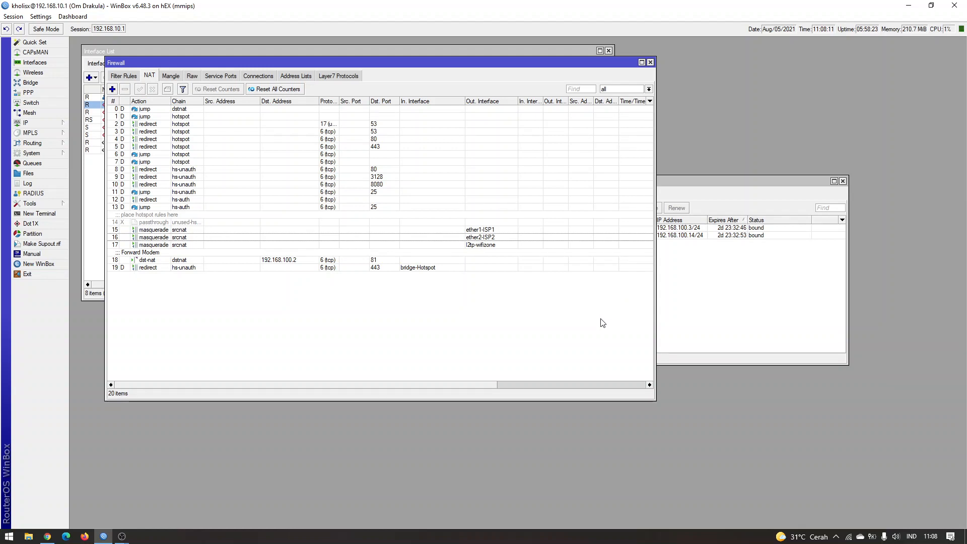
click(505, 231)
click(501, 238)
click(505, 294)
Step: Open the IP route list and look at the first 0.0.0.0/0 default route
click(38, 125)
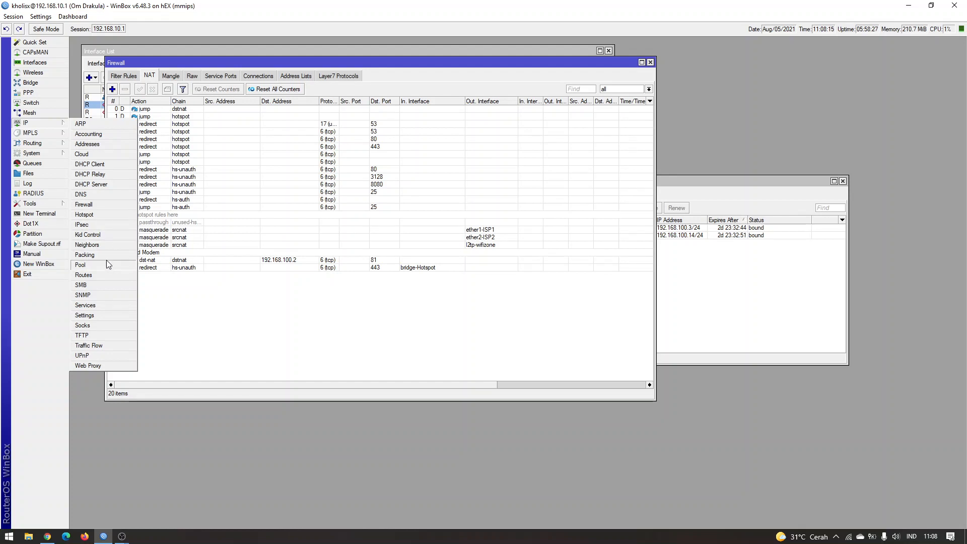
click(102, 274)
click(496, 271)
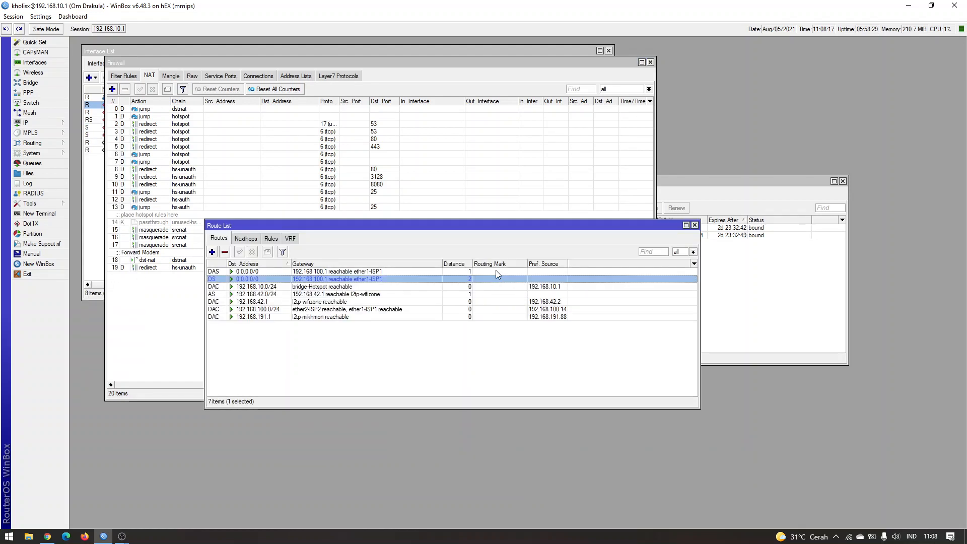
Step: Check the default route distance in the advanced settings of the ether1-ISP1 and ether2-ISP2 DHCP clients
click(807, 284)
double_click(599, 229)
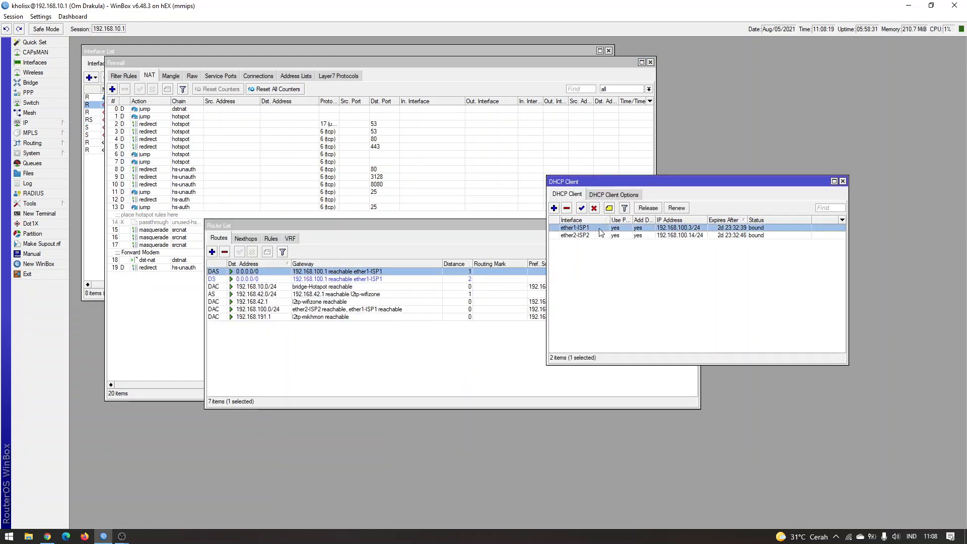
click(175, 180)
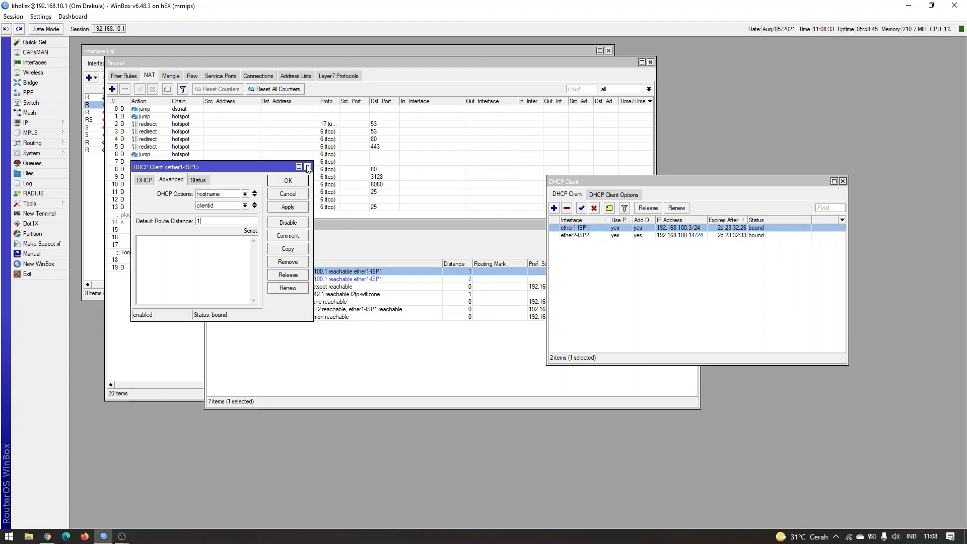
double_click(223, 222)
click(299, 182)
double_click(605, 237)
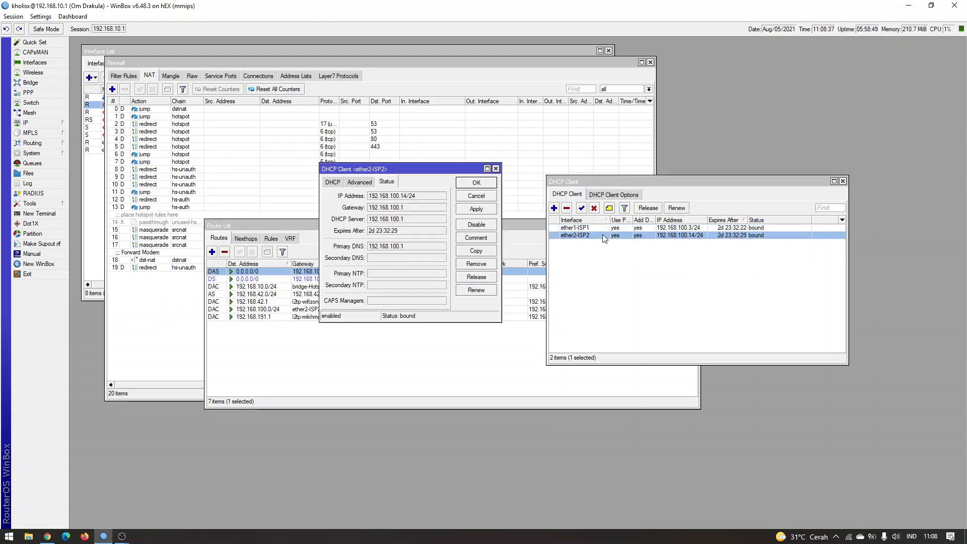
click(365, 183)
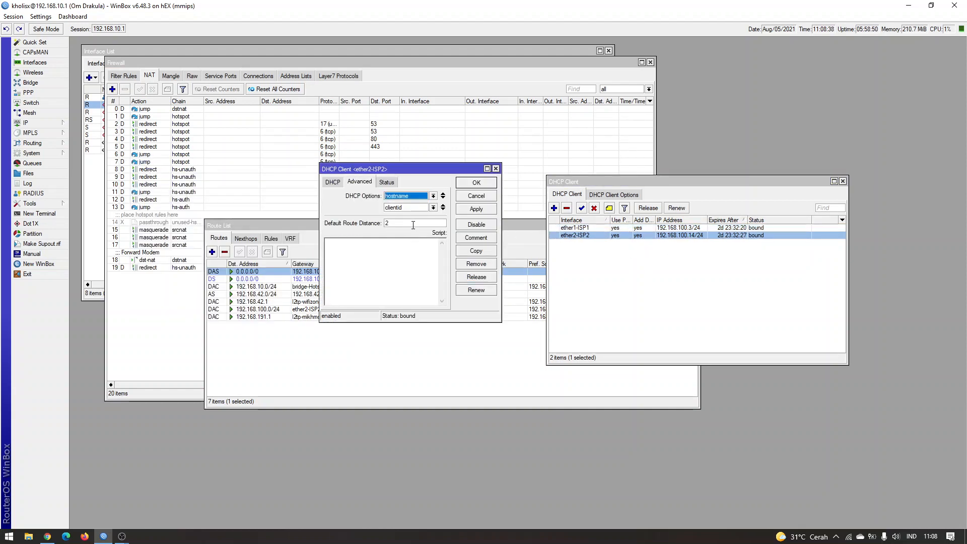
click(476, 183)
Step: Compare the gateways and distances of the two 0.0.0.0/0 default routes in the route list
click(463, 333)
click(479, 284)
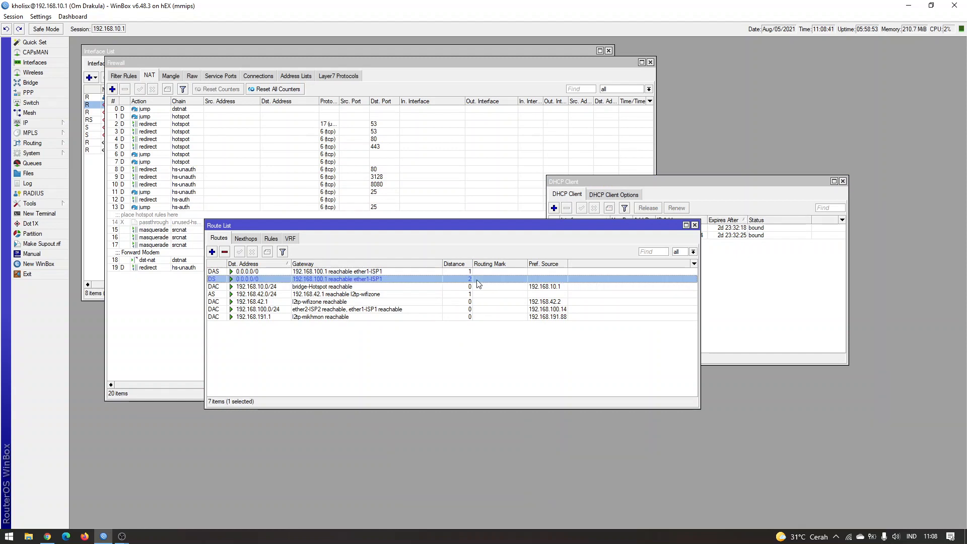
key(Up)
key(Down)
key(Up)
key(Down)
key(Up)
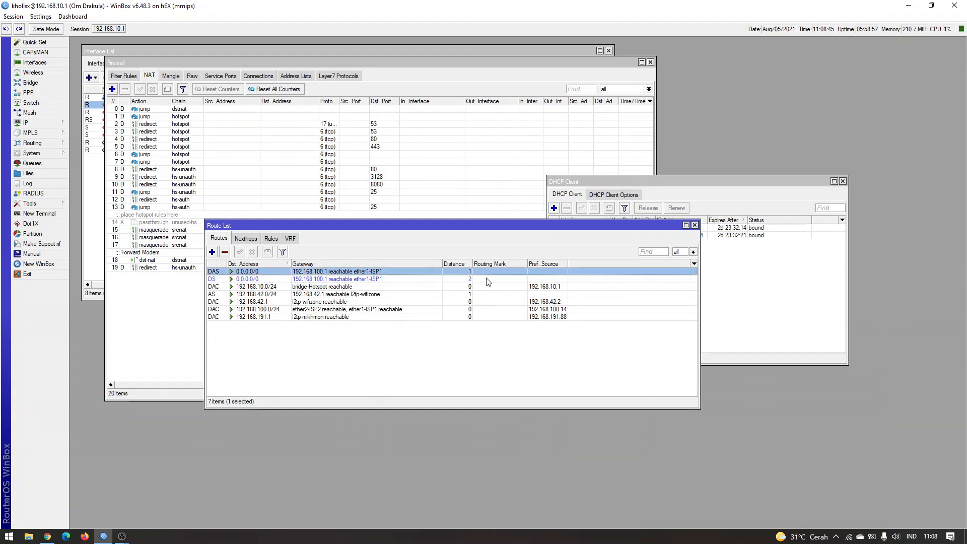
click(486, 281)
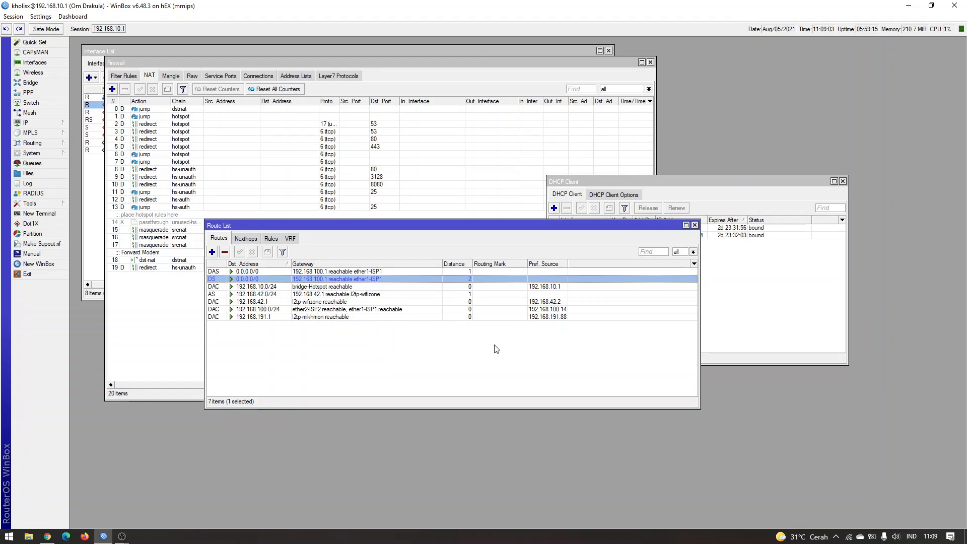
Step: Close the route list and firewall windows and shift the DHCP Client window slightly
click(694, 224)
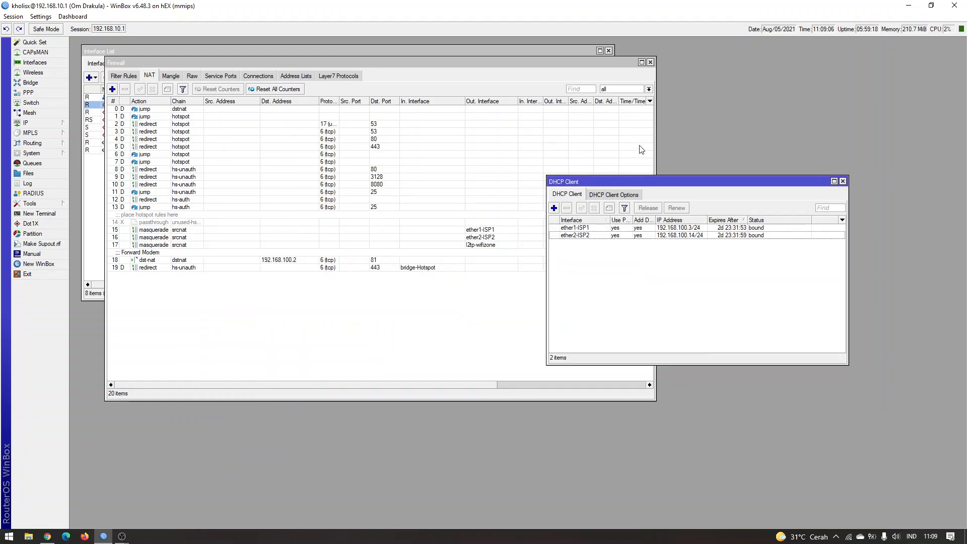
click(650, 62)
drag(643, 185, 622, 185)
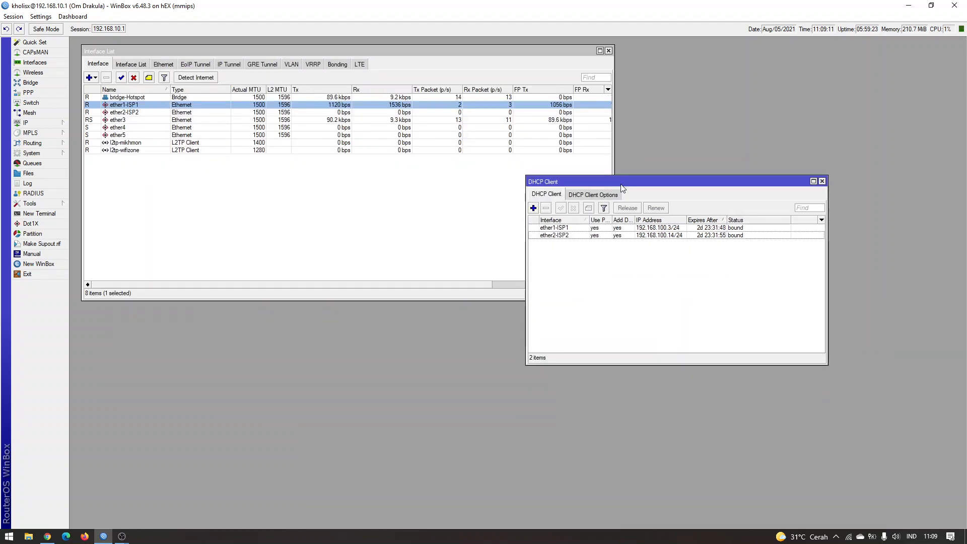
Step: Open a blank Notepad document and move its window toward the middle of the desktop
key(super+r)
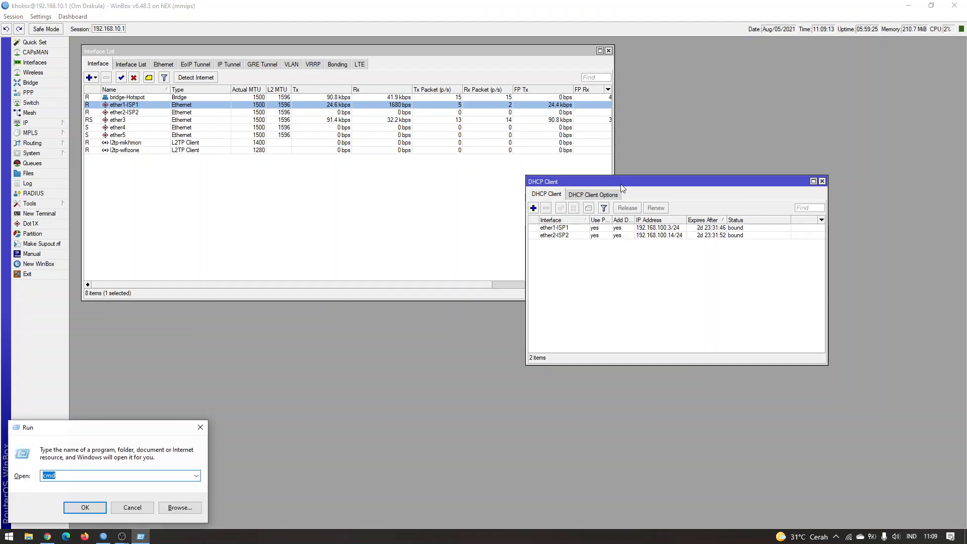
text(notepad)
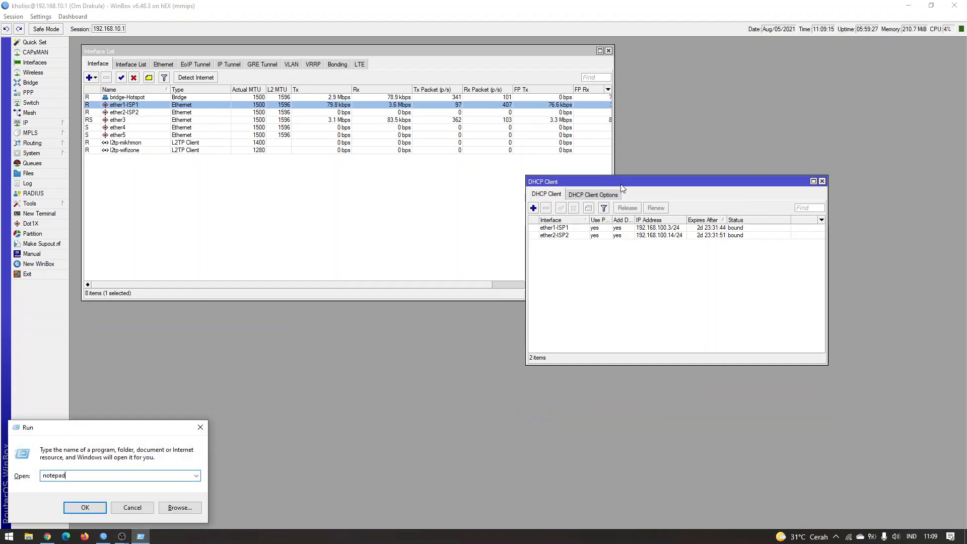
key(Return)
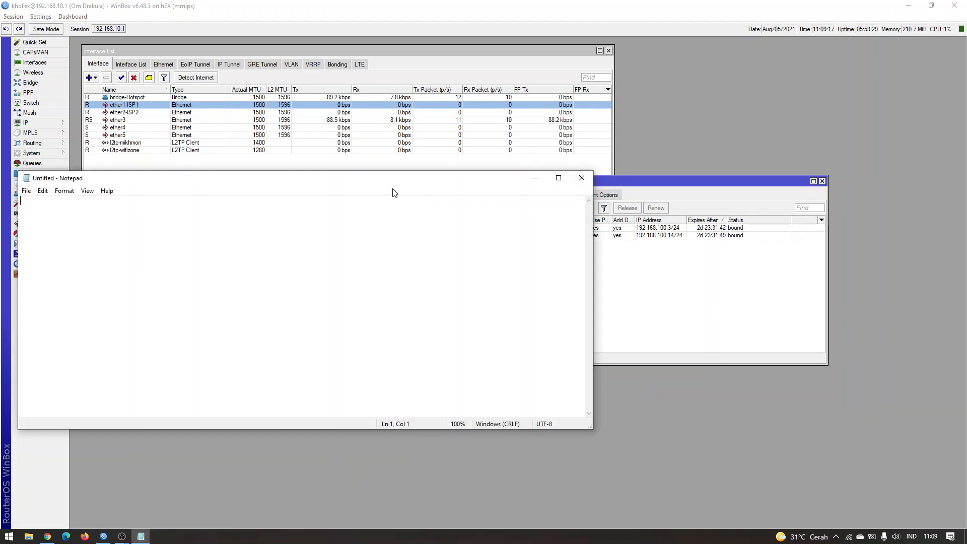
drag(394, 182, 520, 196)
Step: Write two note lines reading "ISP1 ---> gateway 192.168.100.1" and "ISP2 ---> geteway 192.168.100.1"
text(ISP1 )
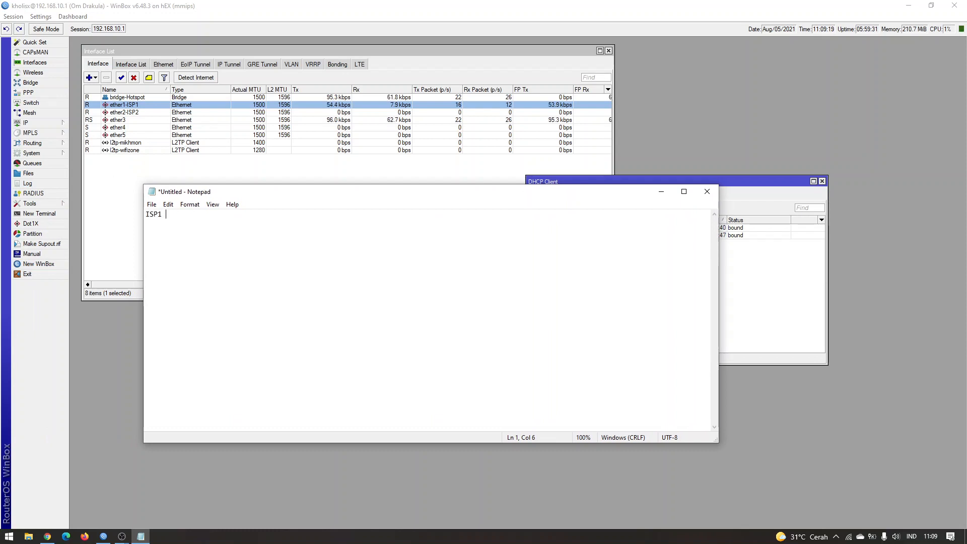
text(---)
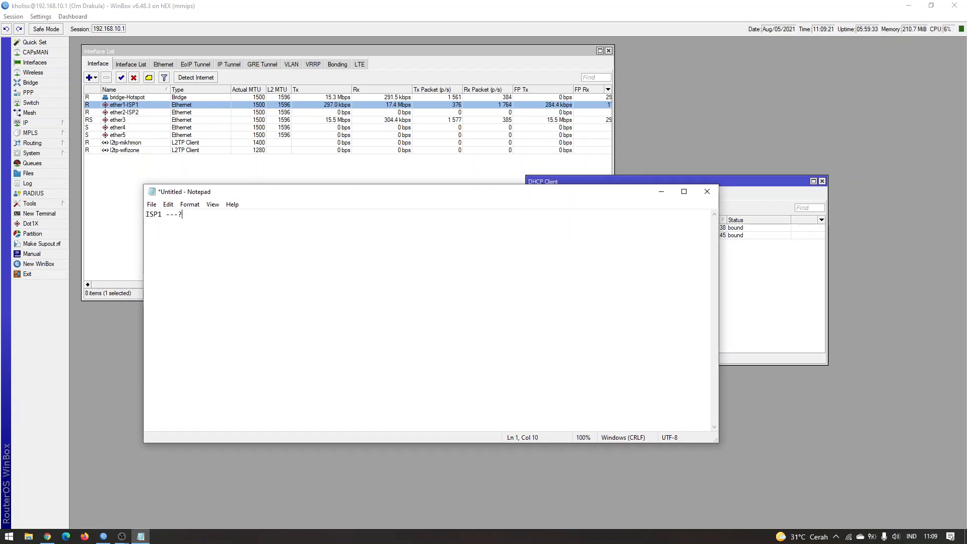
text(> gatewa)
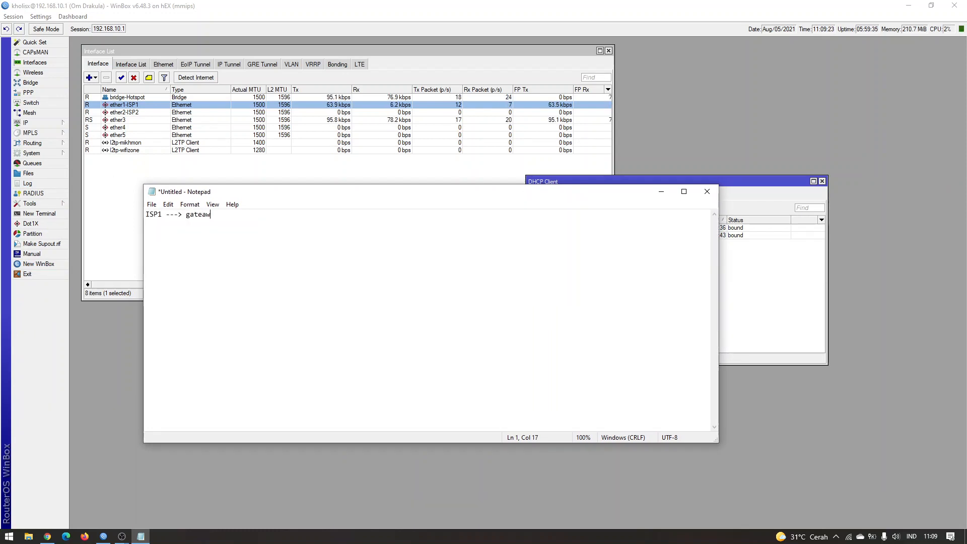
text(y 192.168.100.1)
key(Return)
text(ISP)
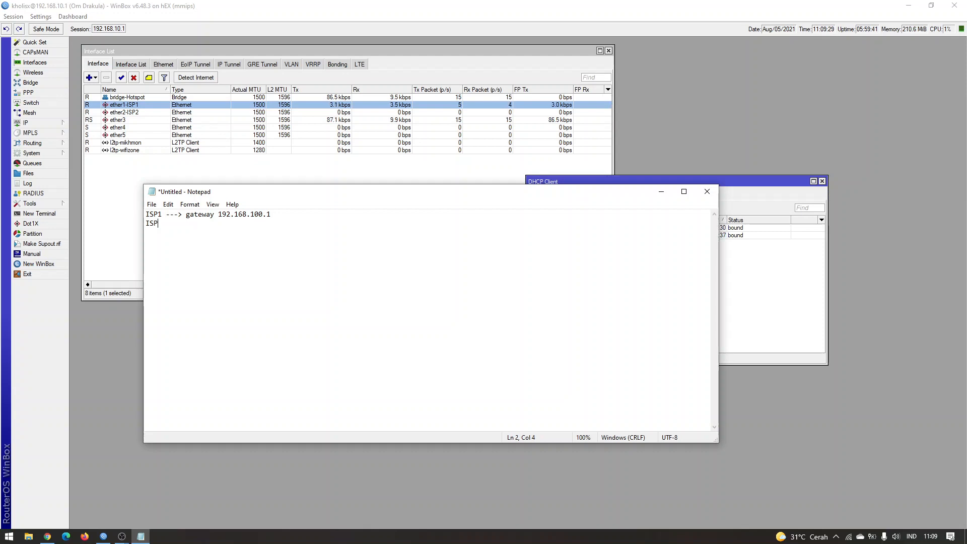
text(2 ---> geteway 1)
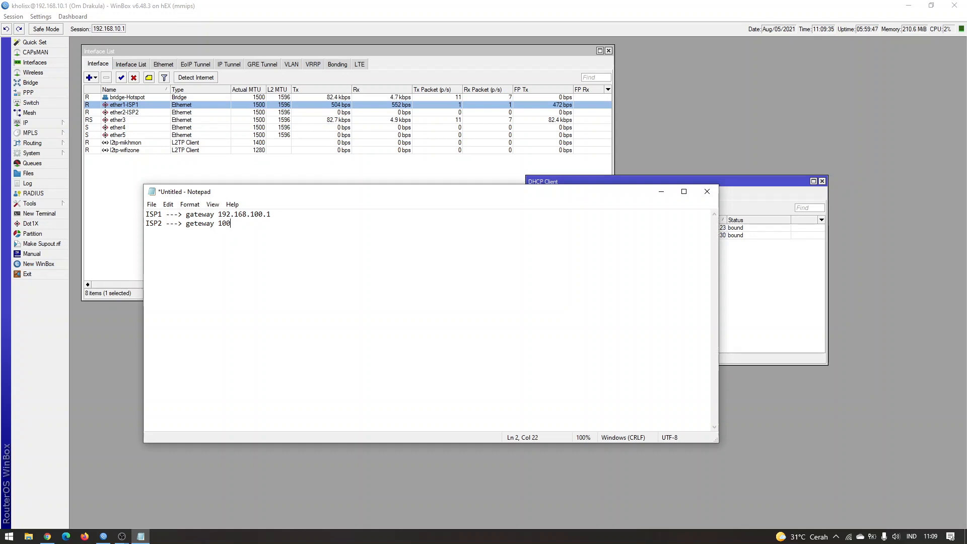
text(92.168.100.1)
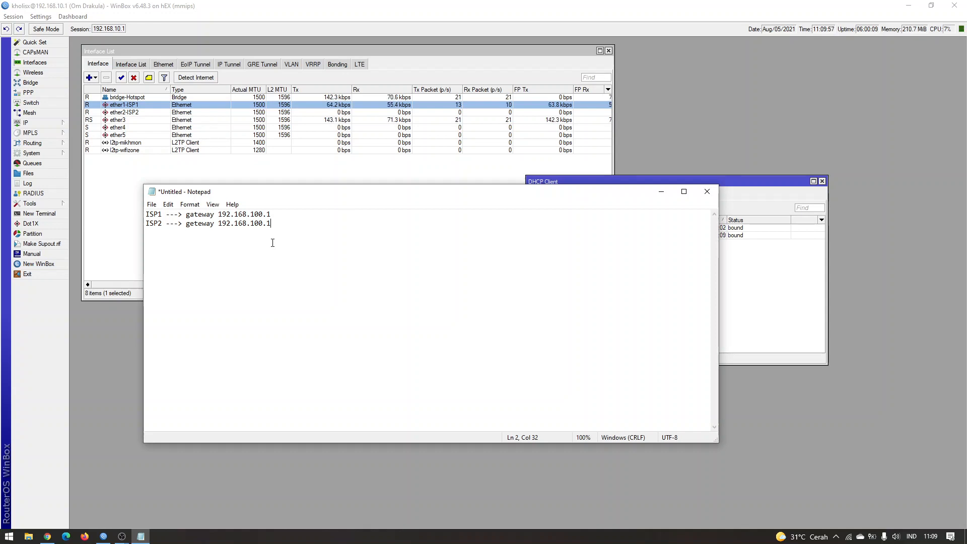
Step: Prefix the two note lines with "ether1-" and "ether2-" and add blank lines below them
click(147, 215)
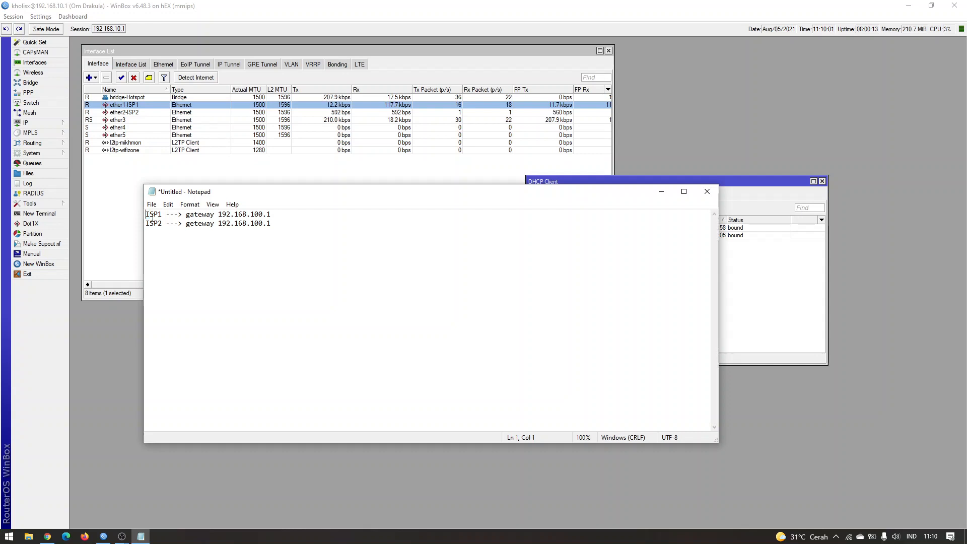
text(ether1-)
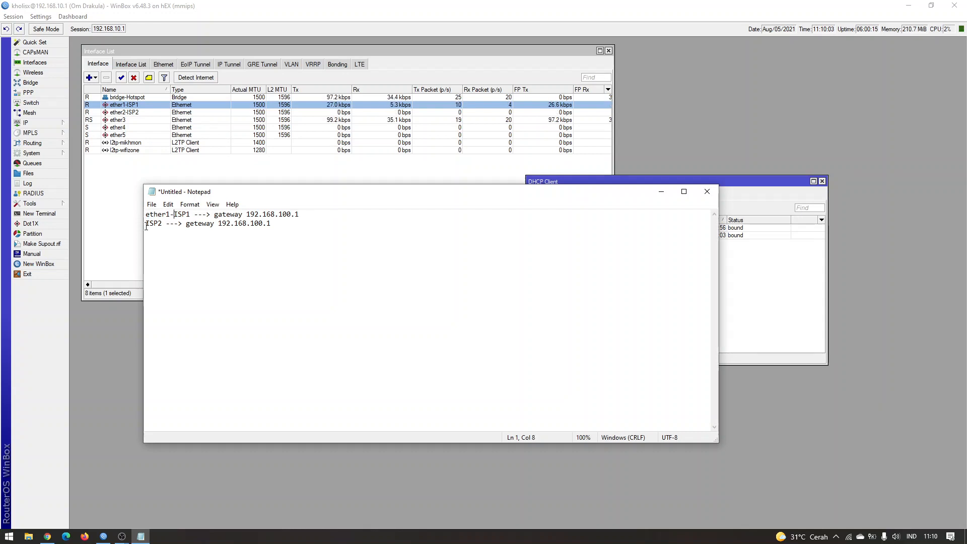
text(ether2-)
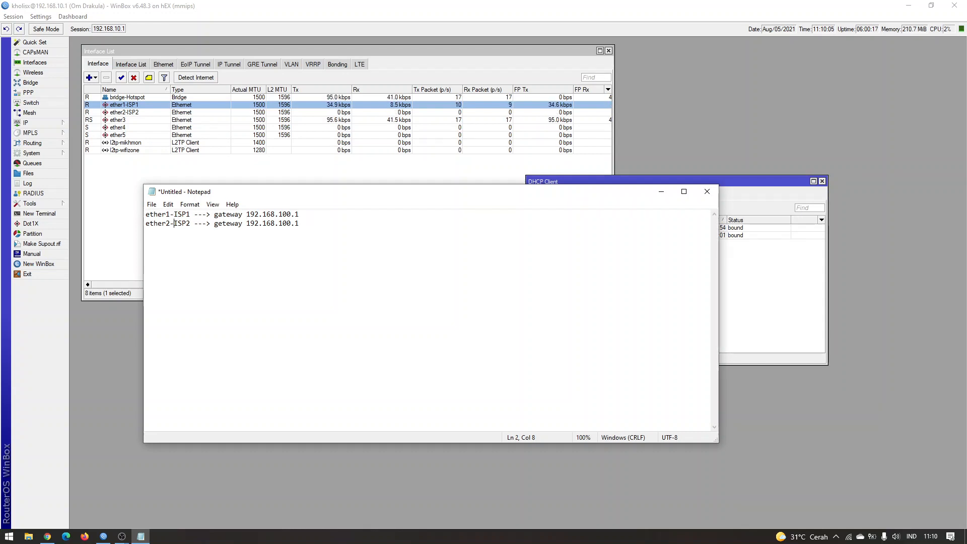
click(345, 295)
key(Return)
key(Return)
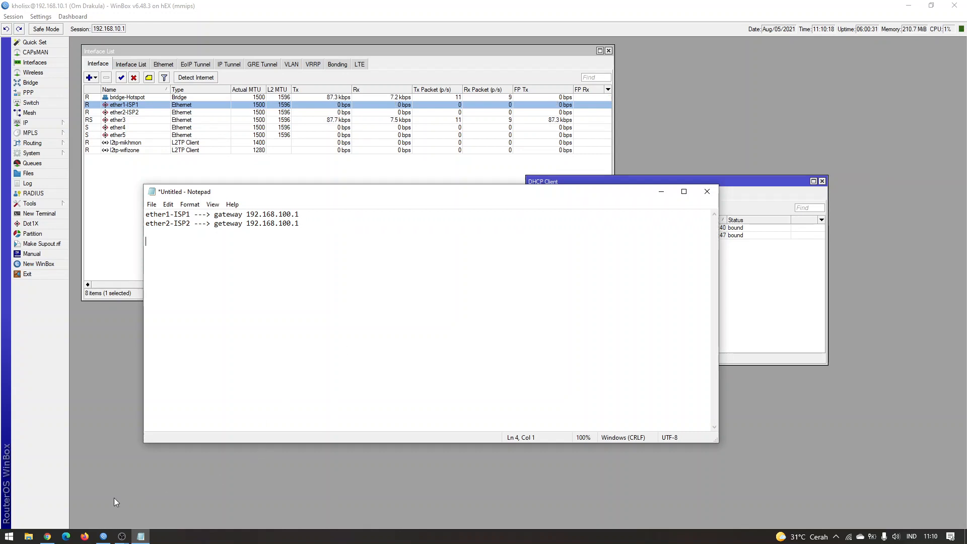
Step: Switch to the PCC script generator in Chrome, try the 6 Line ISP option and set the number of ISP lines to 2 Line ISP
click(53, 537)
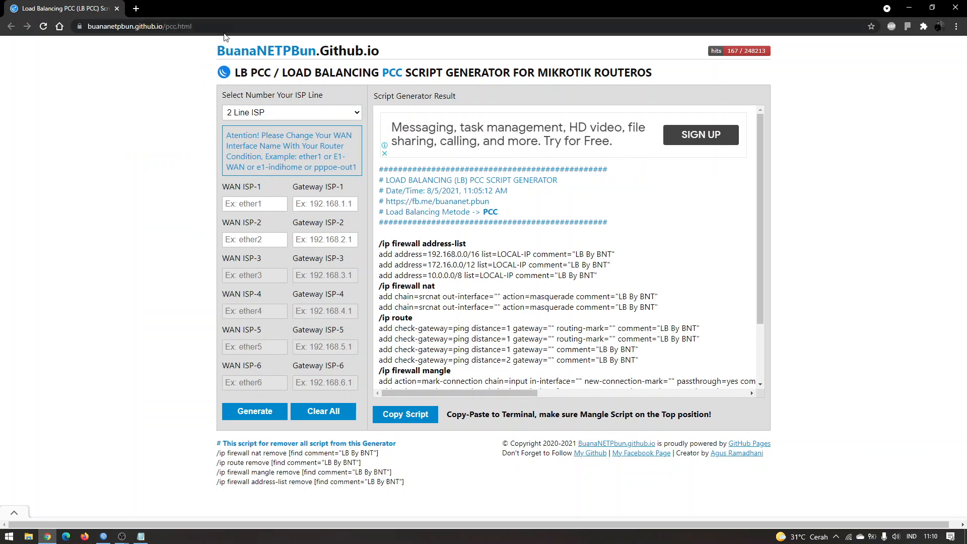
click(285, 112)
click(280, 167)
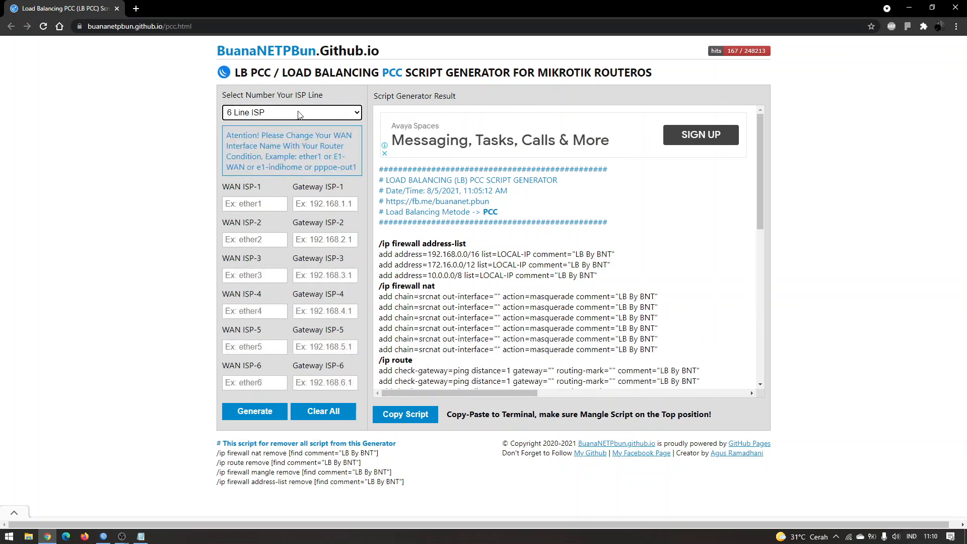
click(297, 114)
click(292, 124)
click(291, 115)
click(291, 127)
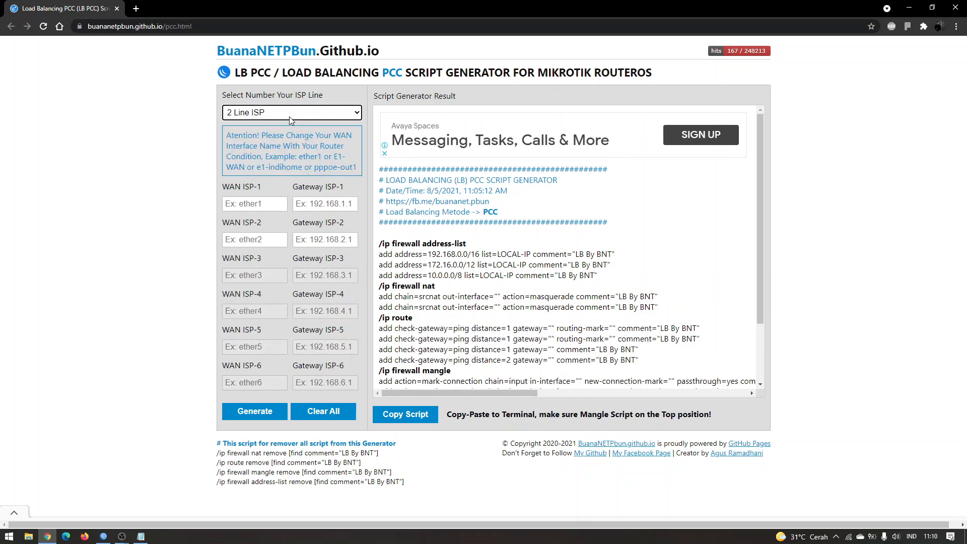
click(282, 113)
click(261, 165)
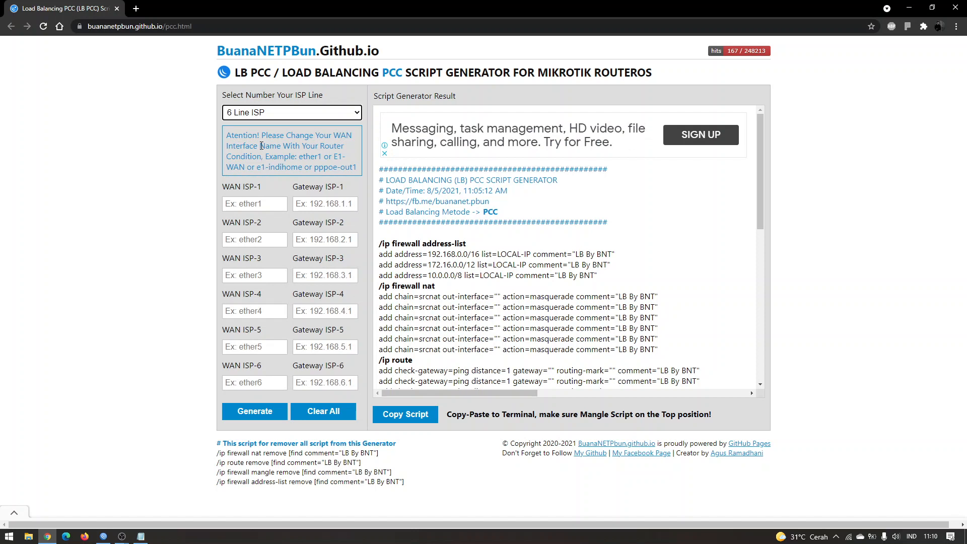
click(313, 116)
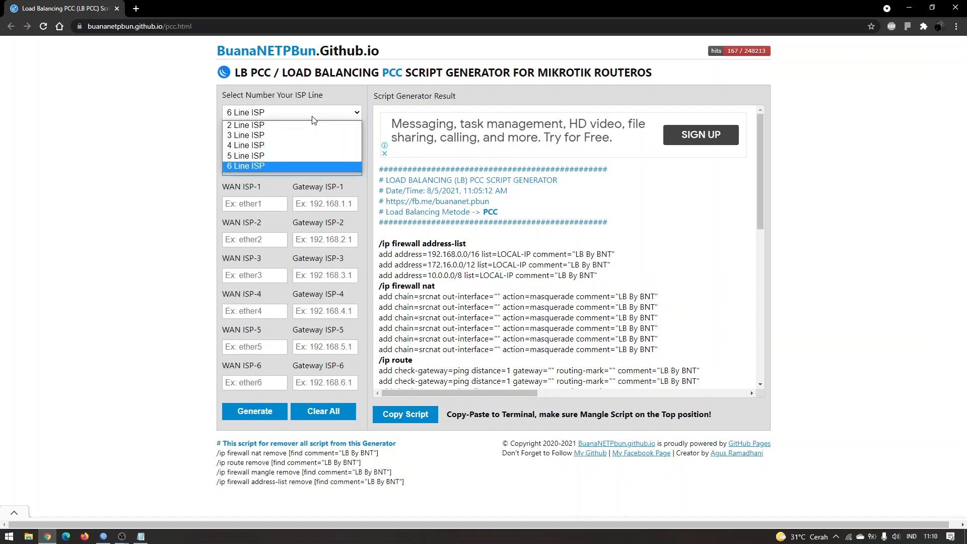
click(308, 128)
click(263, 204)
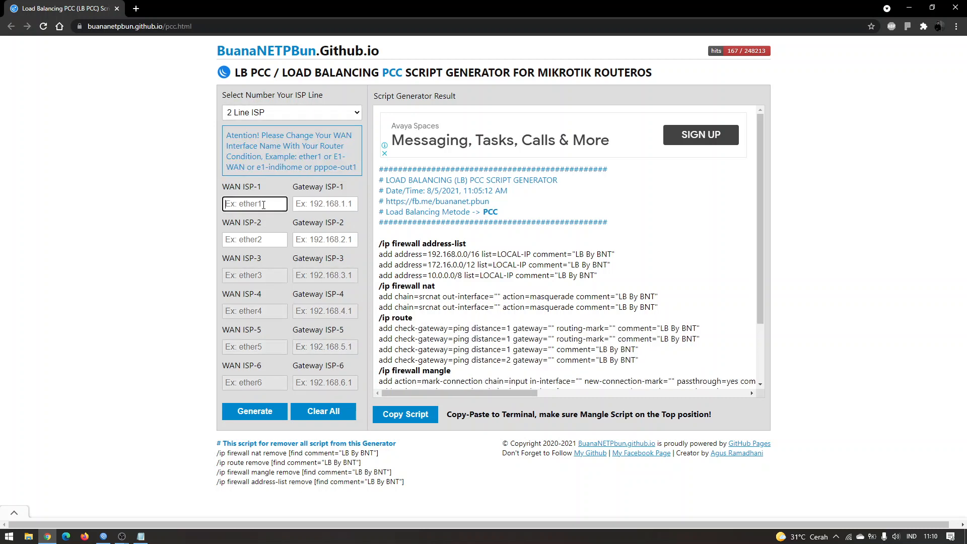
click(258, 239)
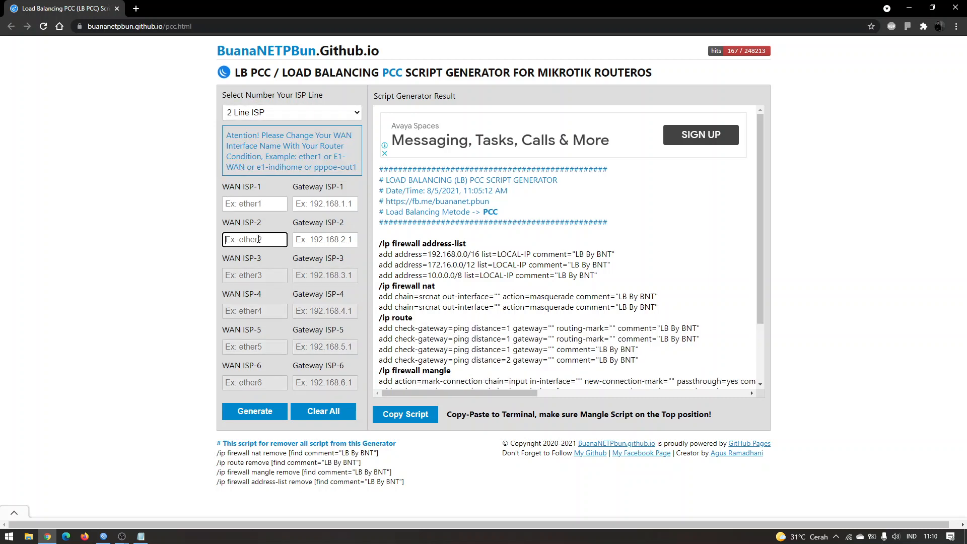
click(262, 205)
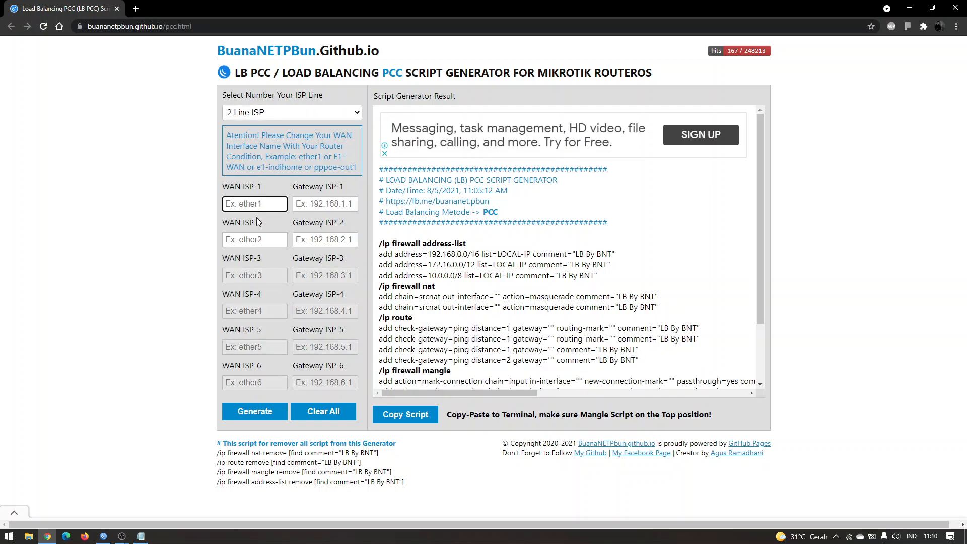
Step: Switch to WinBox, copy the interface name from the ether1-ISP1 settings and highlight ether2-ISP2 in the interface list
click(103, 536)
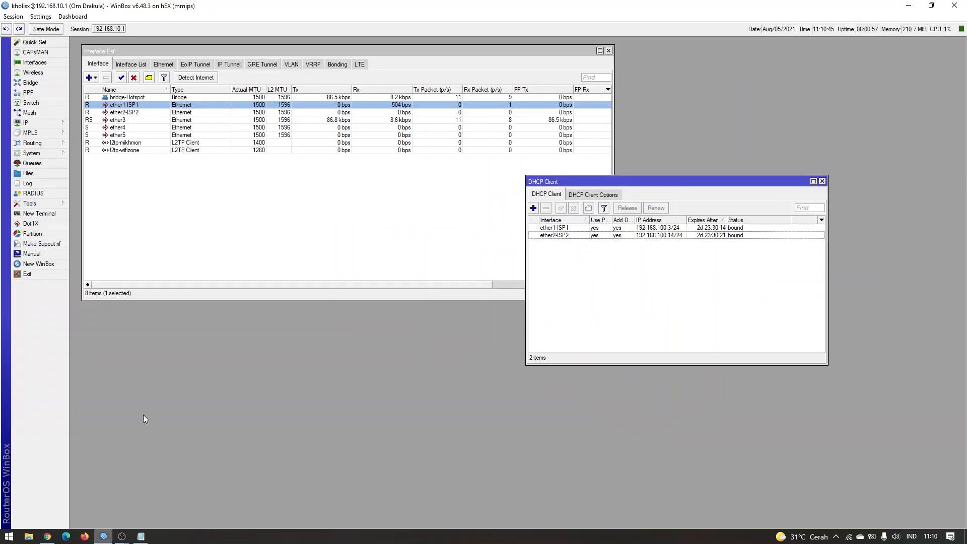
double_click(143, 107)
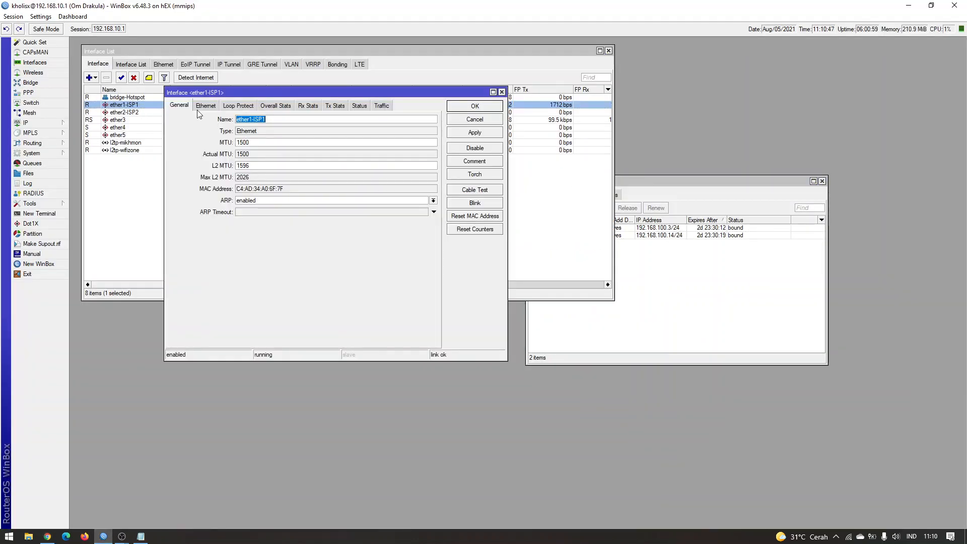
right_click(290, 121)
click(310, 138)
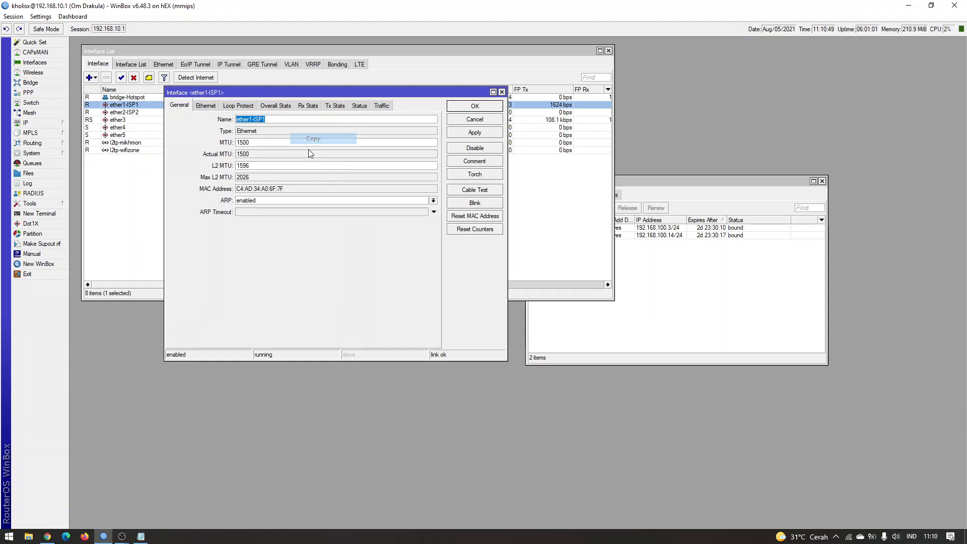
click(502, 92)
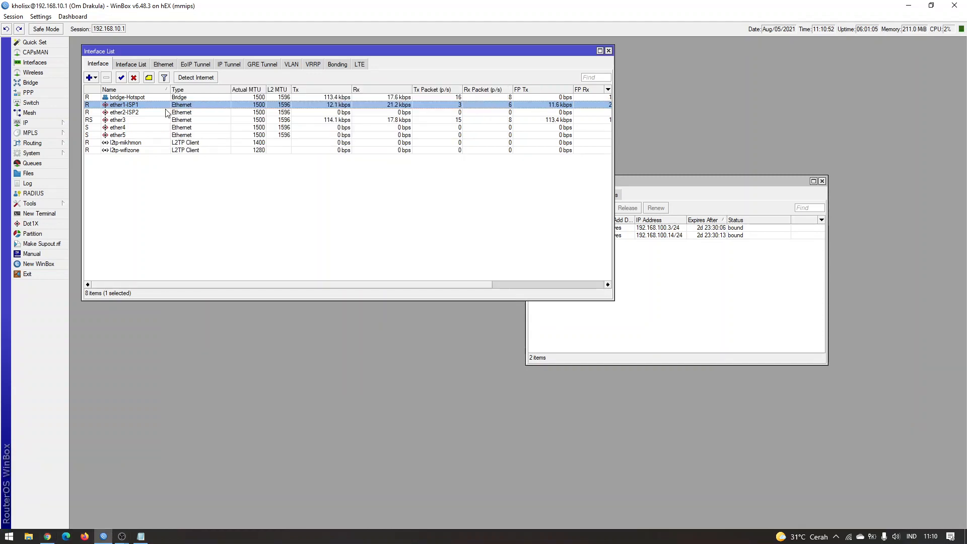
click(155, 113)
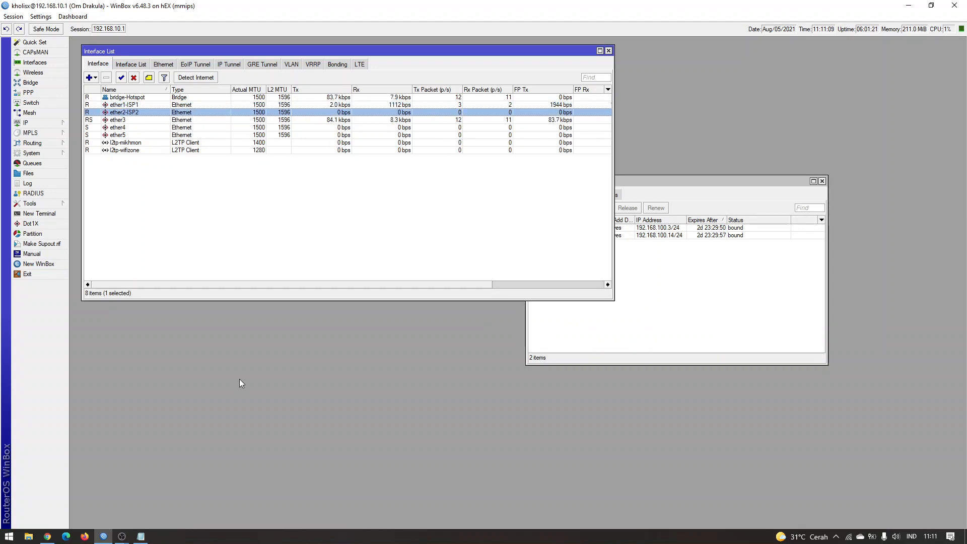
Step: Return to the PCC script generator and enter ether1-ISP2 as WAN ISP-1 and ether2-ISP2 as WAN ISP-2
click(46, 537)
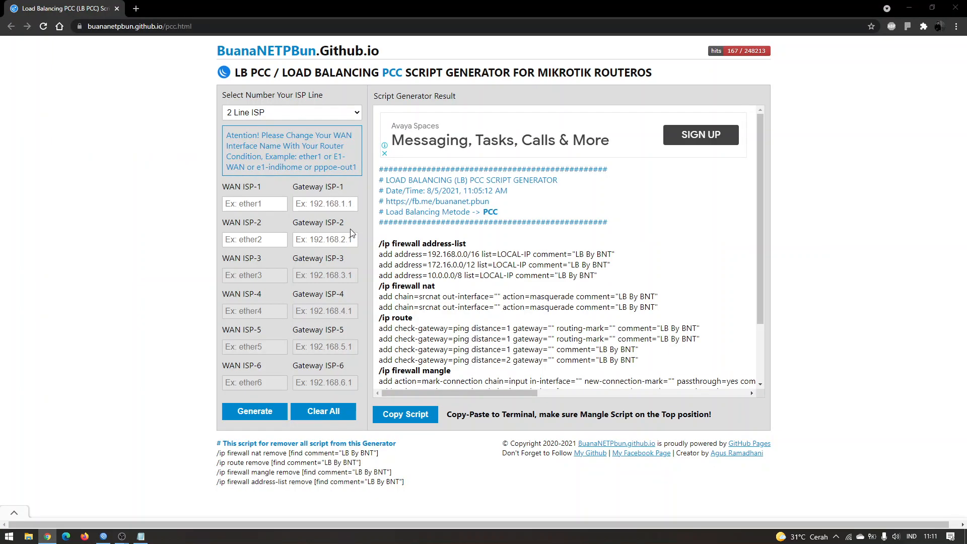
click(277, 203)
text(ether1)
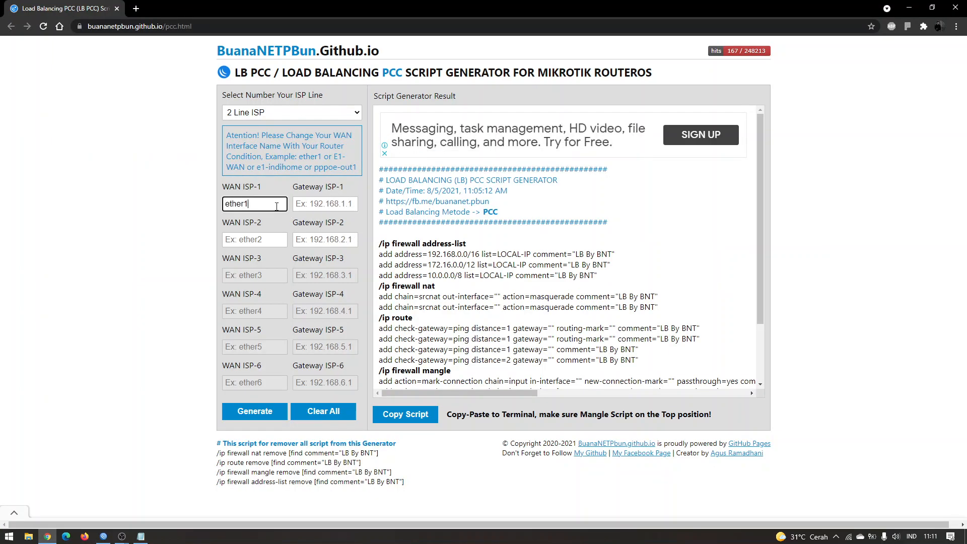
text(-ISP2)
key(Tab)
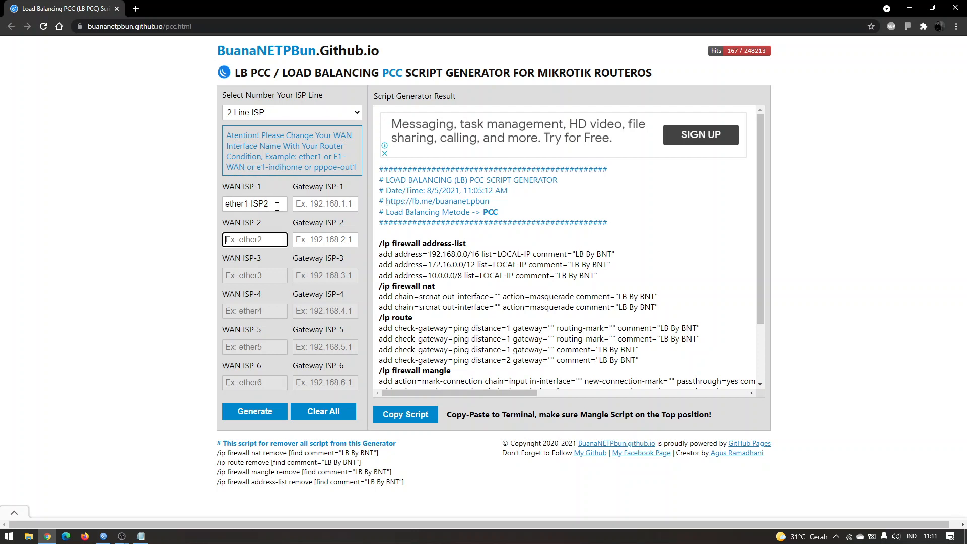
text(ether2-ISP2)
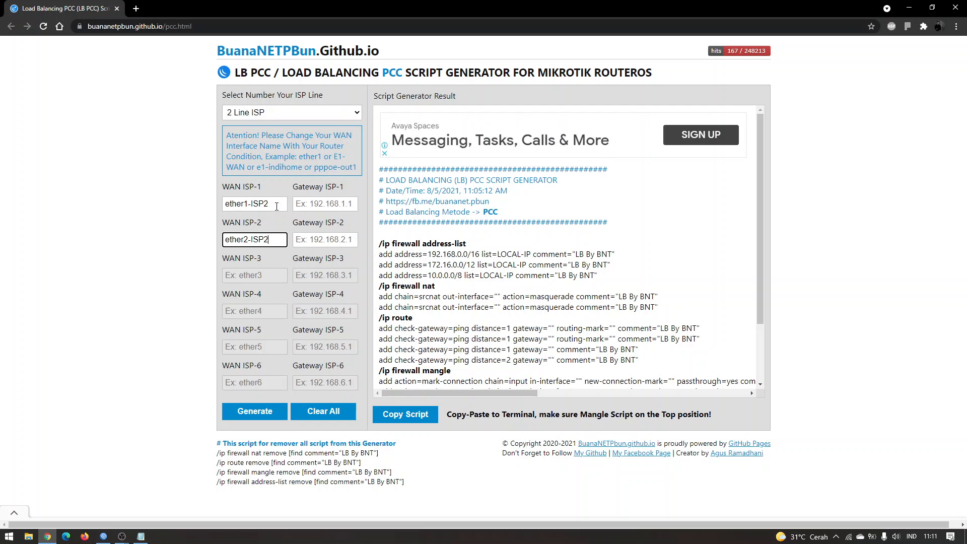
Step: Take the gateway address from the Notepad notes and enter 192.168.100.1 for both Gateway ISP-1 and Gateway ISP-2
click(334, 205)
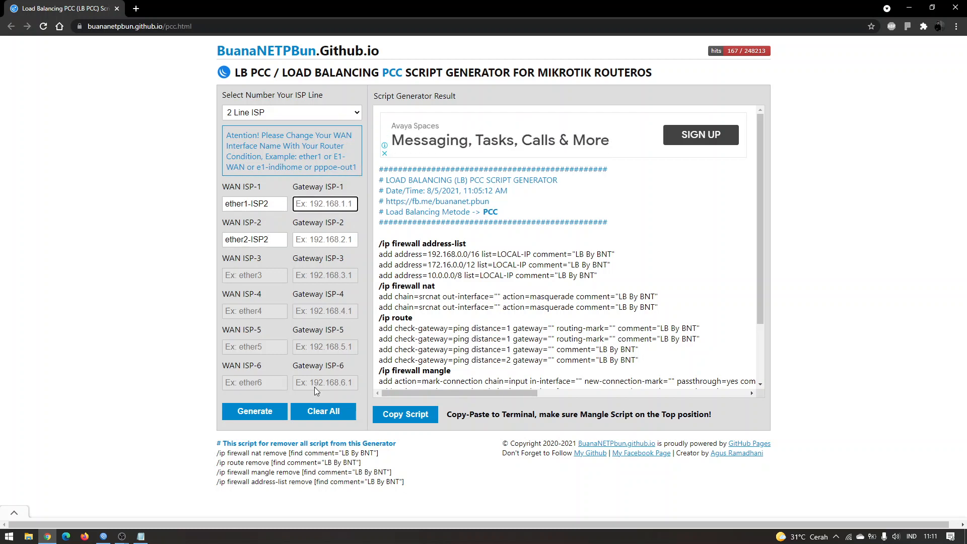
click(141, 537)
drag(302, 215, 247, 215)
key(alt+Tab)
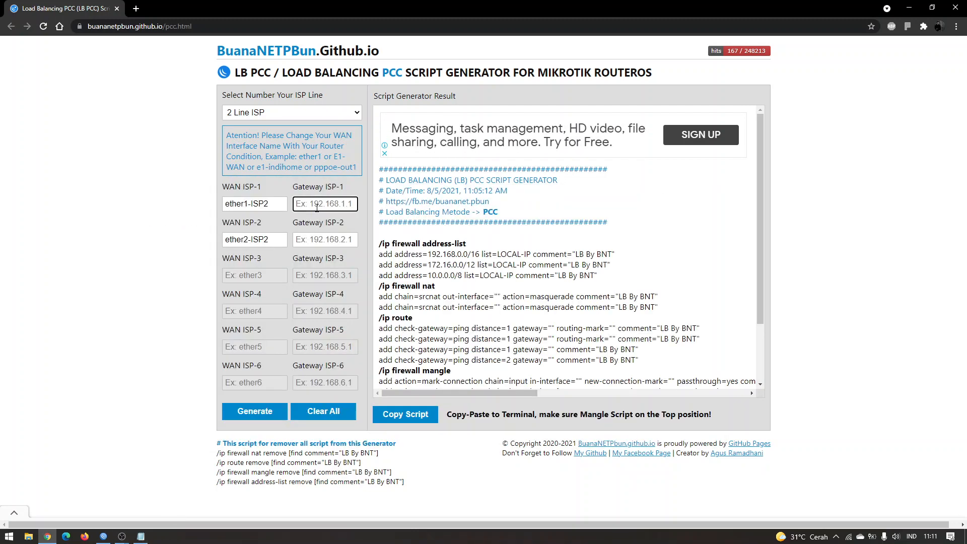
text(192.168.100.1)
key(Tab)
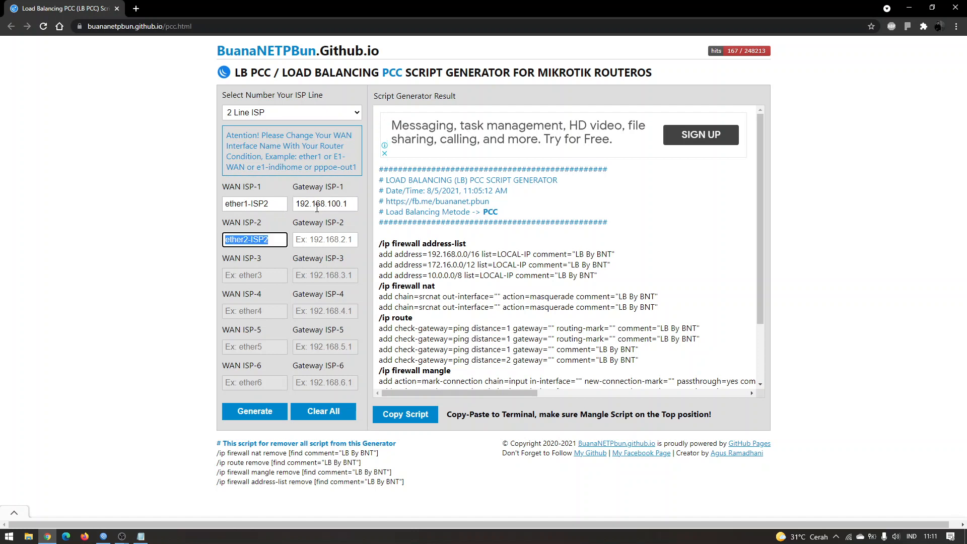
key(Tab)
text(192.168.100.)
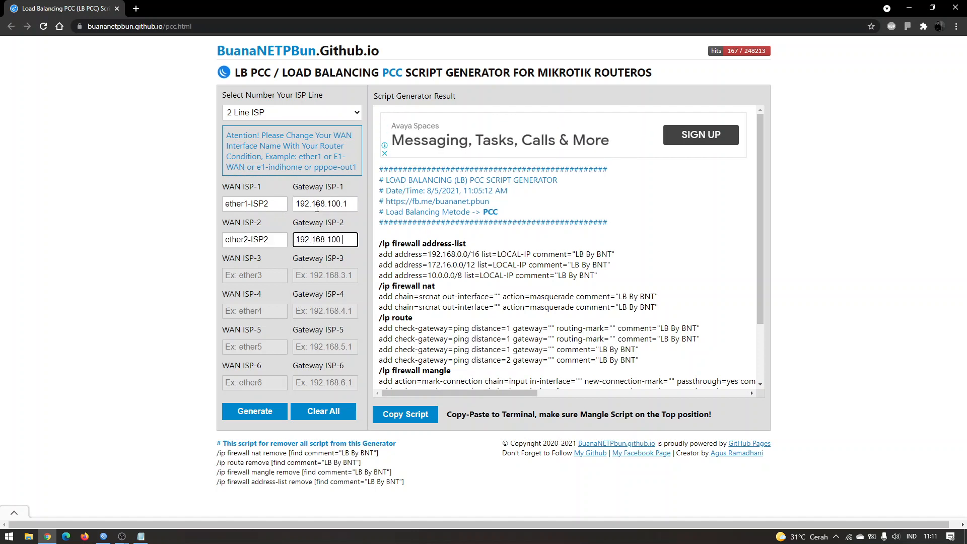
text(1)
Step: Generate the two-line PCC load balancing script and review its NAT, route and mangle rules
click(274, 409)
drag(760, 254, 757, 345)
drag(533, 389, 437, 390)
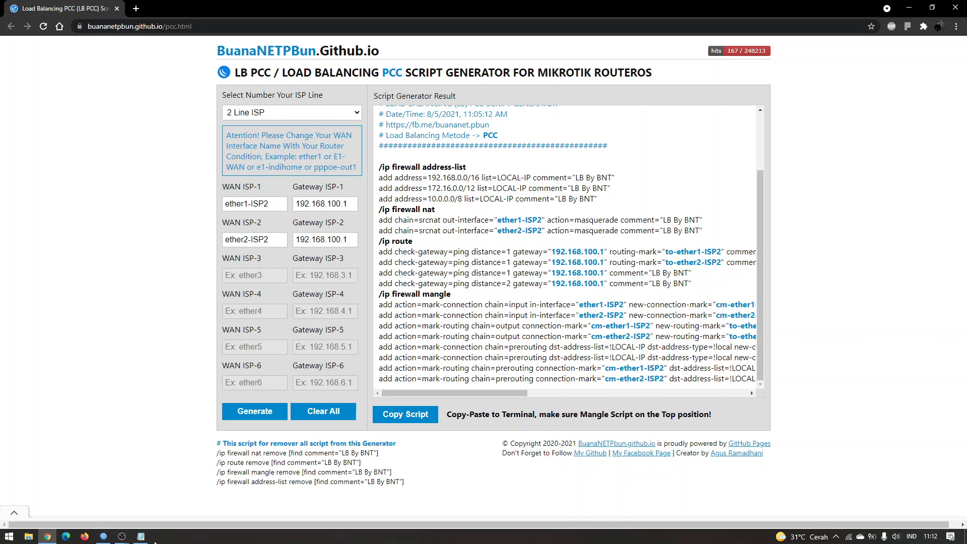
Step: Switch to the Notepad notes and add two more blank lines below the ISP gateway entries
click(141, 536)
click(306, 373)
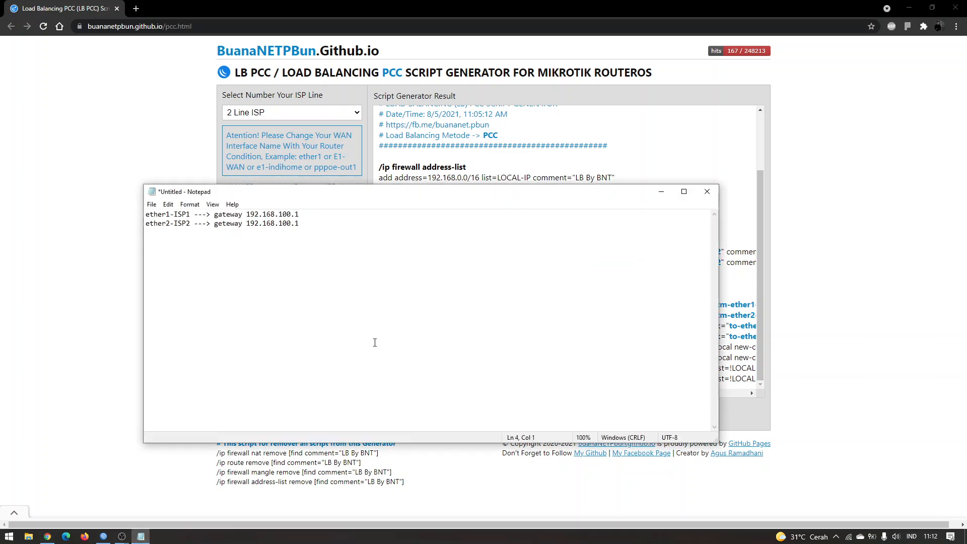
key(Return)
key(Return)
text(gatew)
key(BackSpace)
key(BackSpace)
key(BackSpace)
key(BackSpace)
key(BackSpace)
text(ISP1)
key(BackSpace)
key(BackSpace)
key(BackSpace)
key(BackSpace)
Step: Append "---> 192.168.100.1%ether1-ISP1" to the ether1-ISP1 note line and "---> 192.168.100.1%ether2-ISP2" to the ether2-ISP2 line
click(315, 214)
text(---)
text(> )
text(192.168.100)
text(.1)
text(%)
text(e)
text(ther1-IS)
text(P1 ether2)
text(-ISP2 ---)
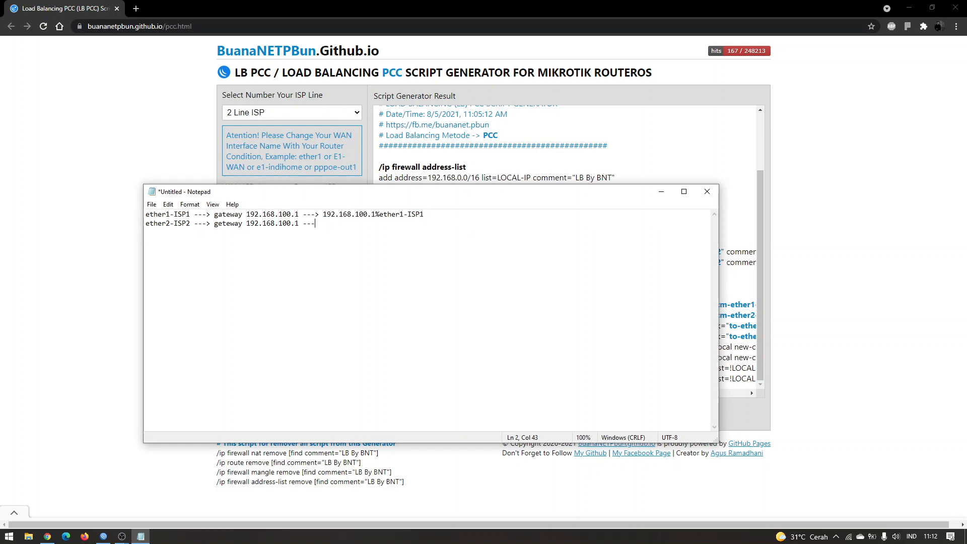
text(> geteway 192.168.100.1 ---> 192.168.100.1%ether2-ISP2)
Step: Return to the PCC script generator, set Gateway ISP-1 to 192.168.100.1%ether1-ISP1 and correct WAN ISP-1 to ether1-ISP1
click(82, 307)
click(357, 205)
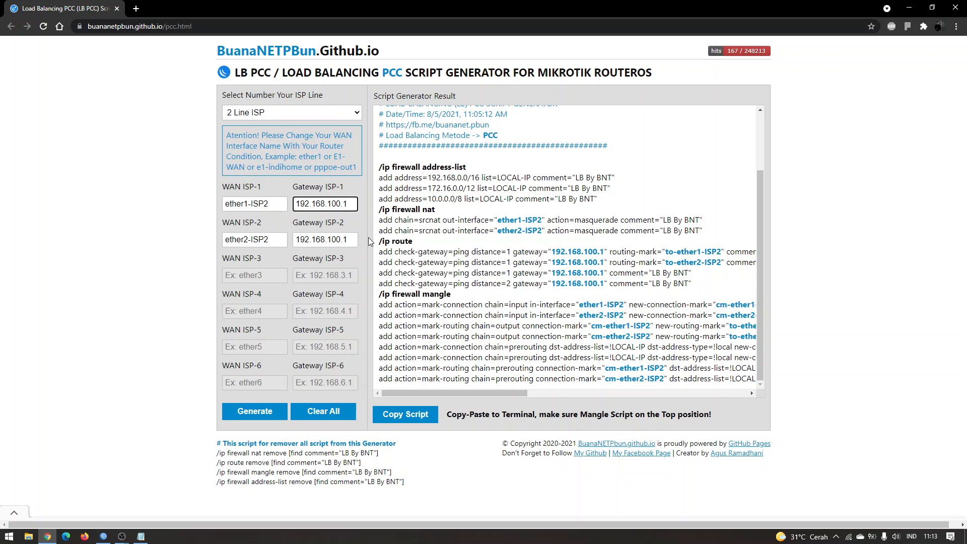
text(%ether1-ISP2)
click(279, 206)
key(BackSpace)
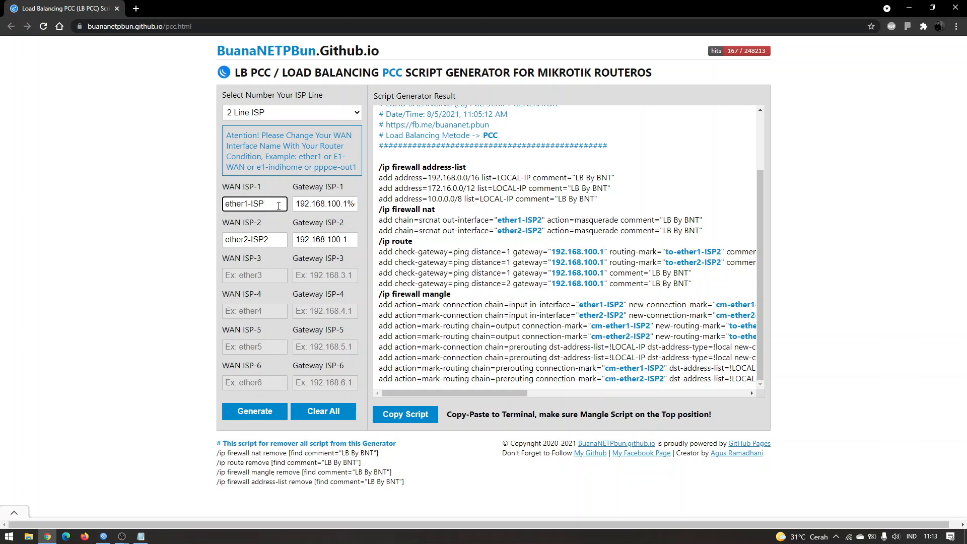
text(1)
Step: Set Gateway ISP-2 to 192.168.100.1%ether2-ISP2 and regenerate the load balancing script
click(353, 240)
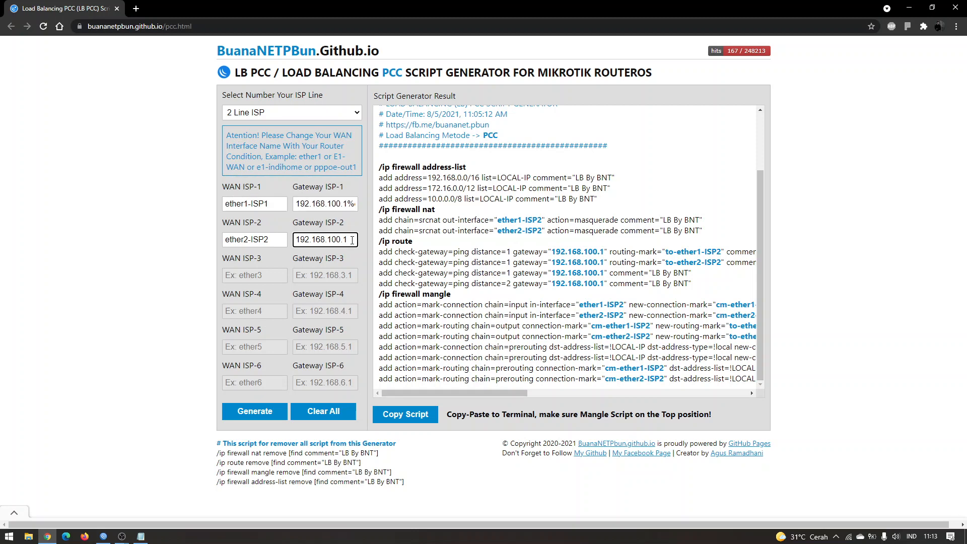
text(%ether2-ISP2)
click(246, 413)
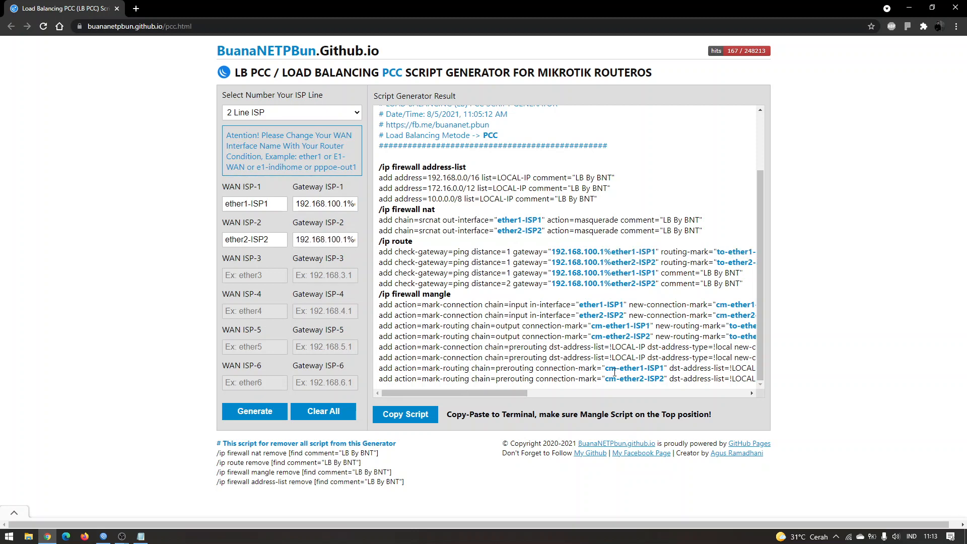
Step: Copy the generated script into the Notepad notes below the ISP gateway entries and delete its comment header
drag(519, 393, 486, 381)
drag(380, 166, 469, 379)
click(400, 416)
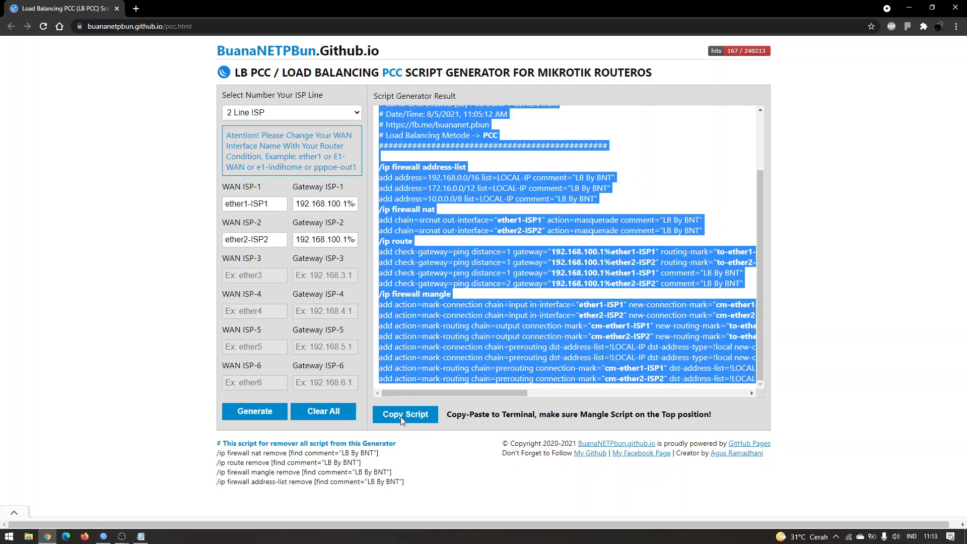
click(140, 536)
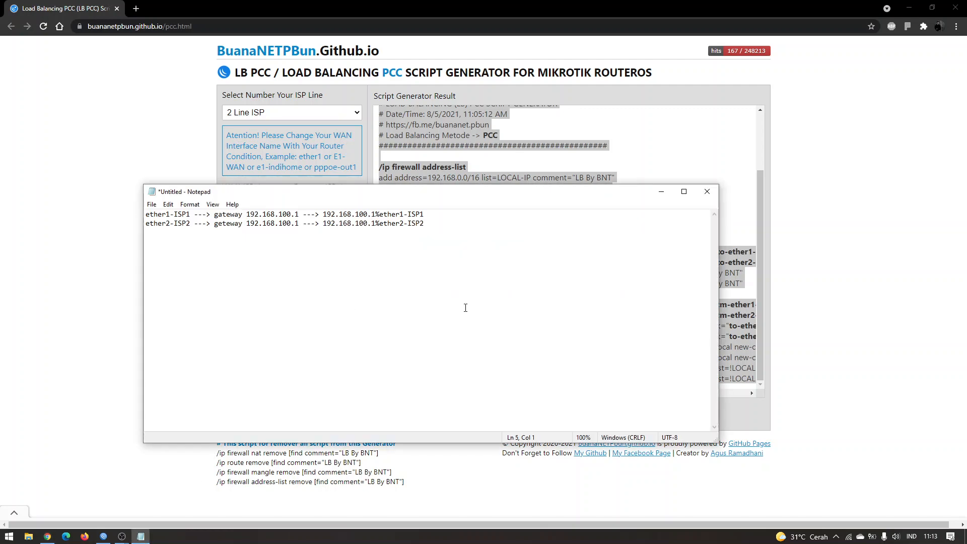
key(ctrl+v)
scroll(280, 297, up, 5)
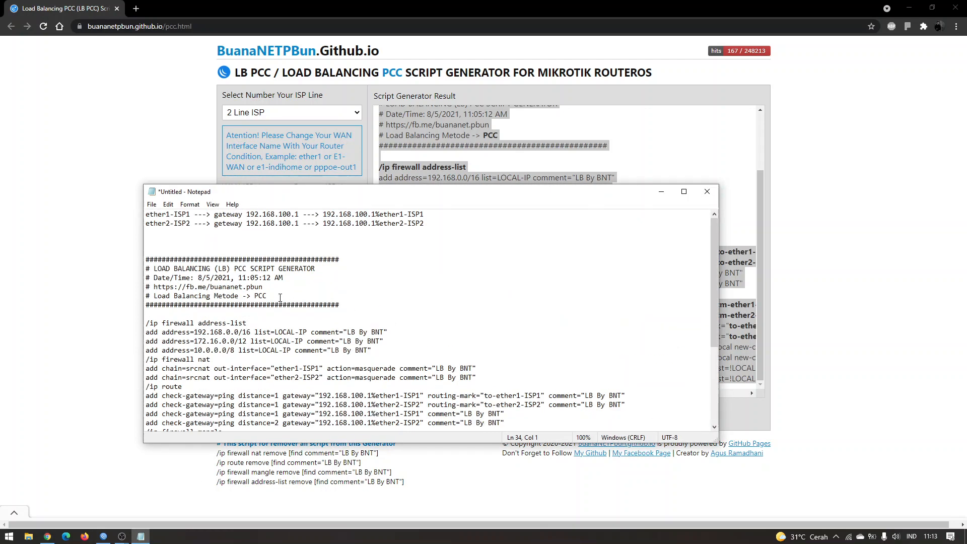
drag(191, 312, 144, 259)
key(Delete)
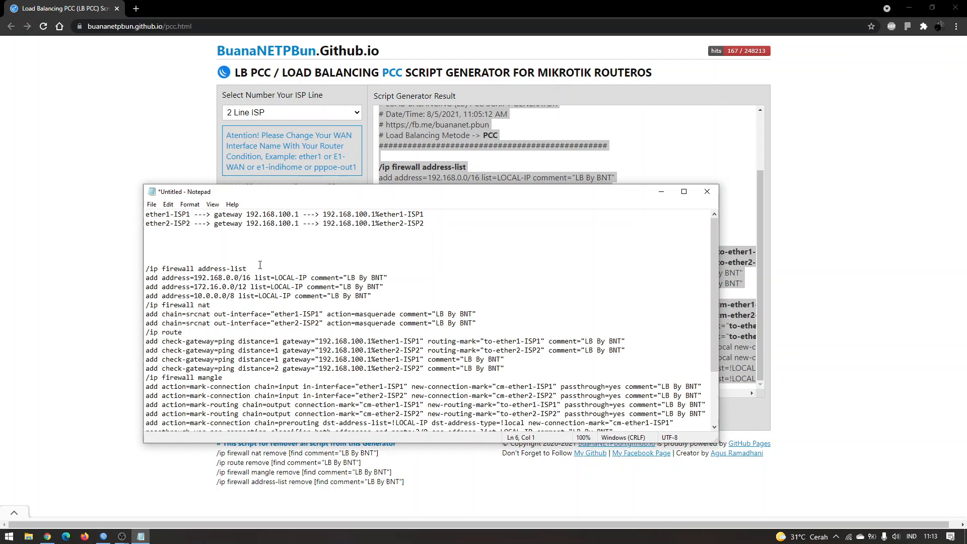
Step: Separate the pasted script's address-list, nat, route and mangle sections with two blank lines between each
click(377, 296)
key(Return)
key(Return)
scroll(243, 313, down, 3)
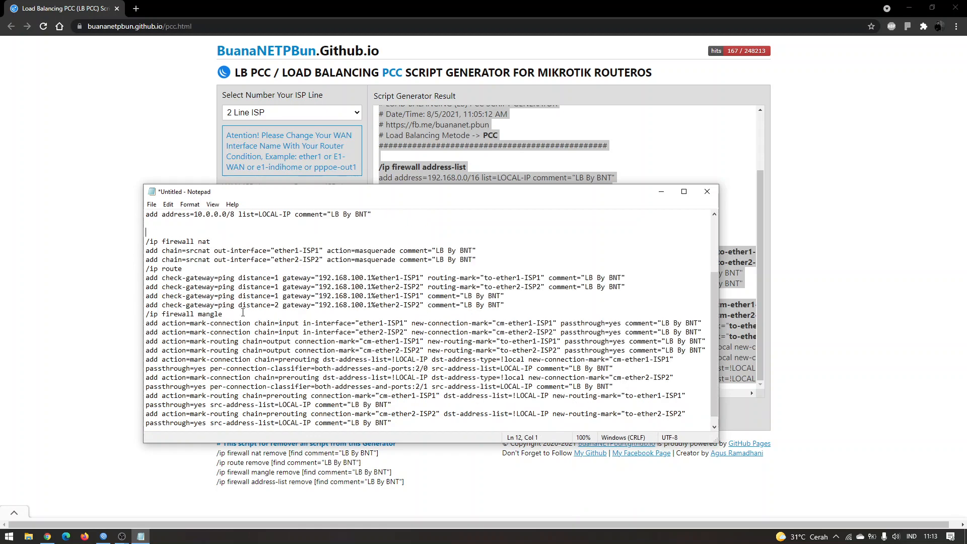
click(488, 260)
key(Return)
key(Return)
click(520, 322)
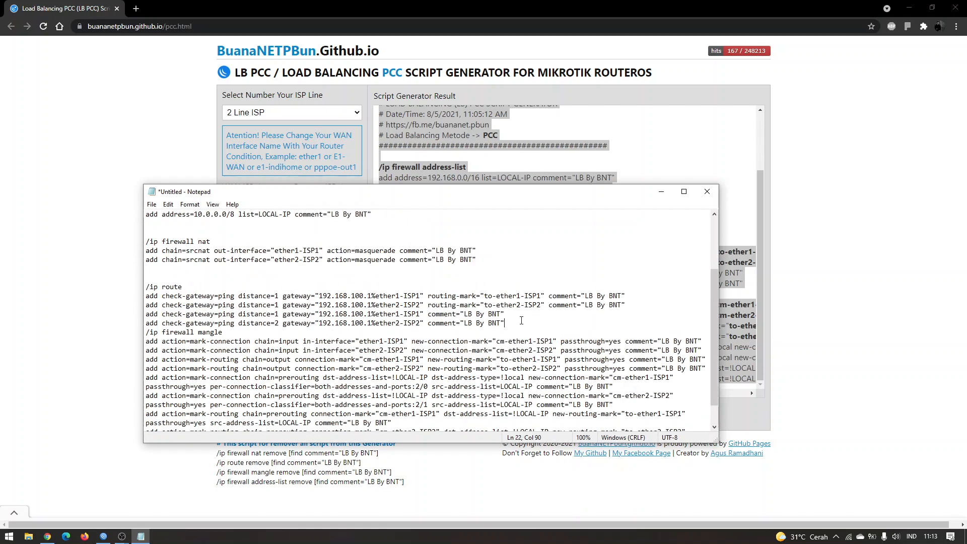
key(Return)
key(Return)
scroll(474, 347, down, 2)
click(456, 423)
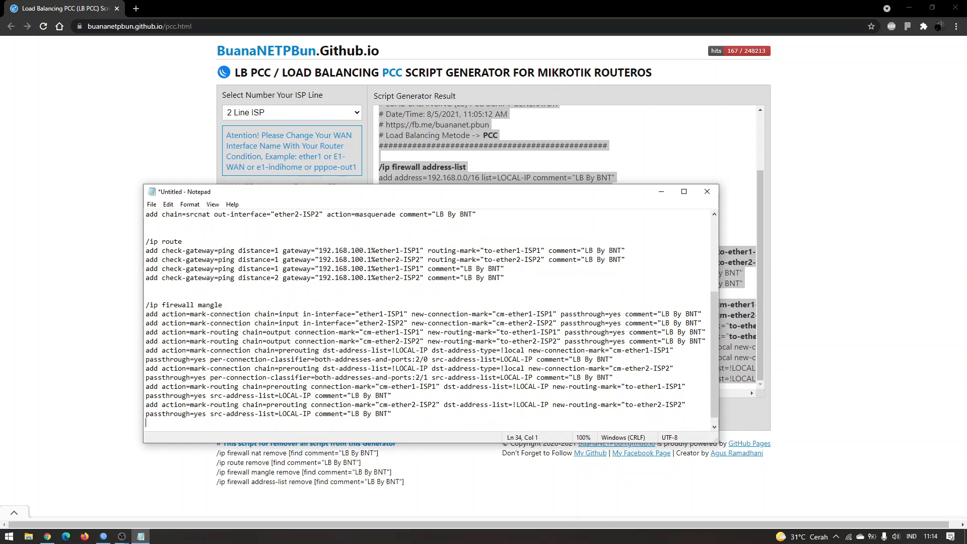
Step: Copy the /ip firewall address-list section with its three LOCAL-IP lines from the Notepad script
scroll(346, 308, up, 5)
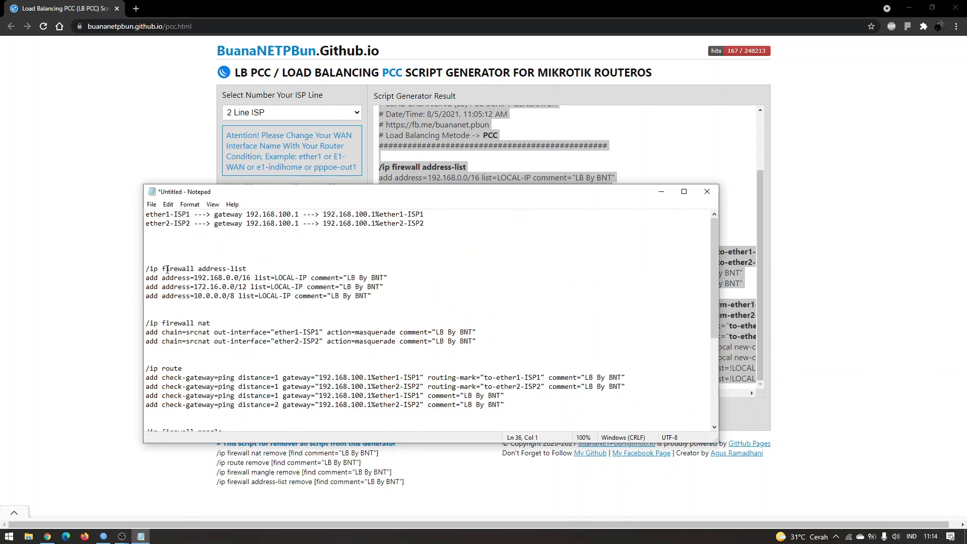
drag(153, 269, 267, 296)
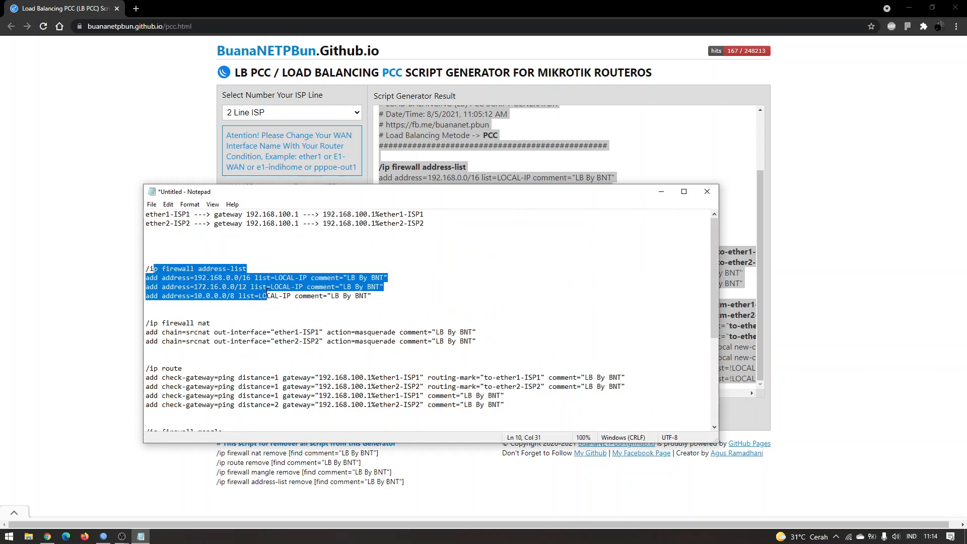
click(274, 296)
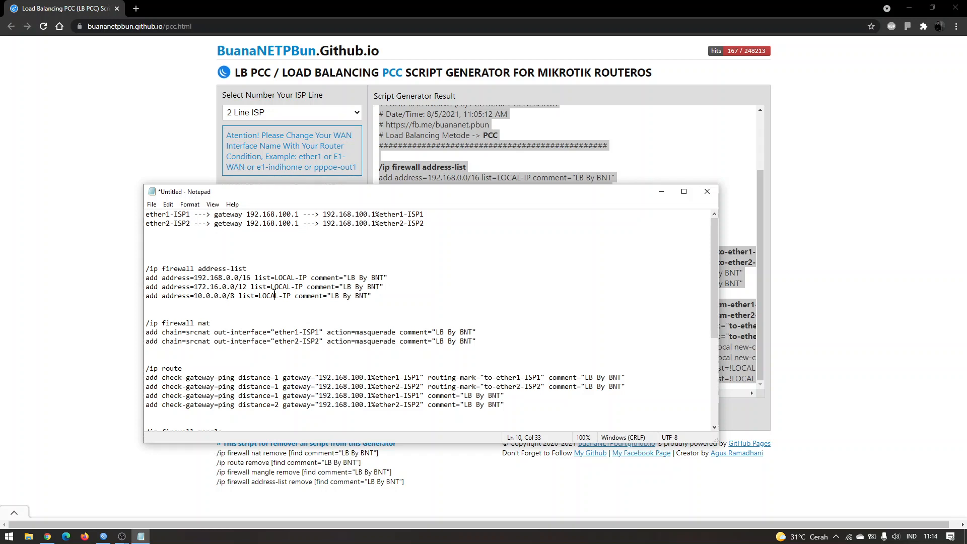
drag(146, 268, 256, 304)
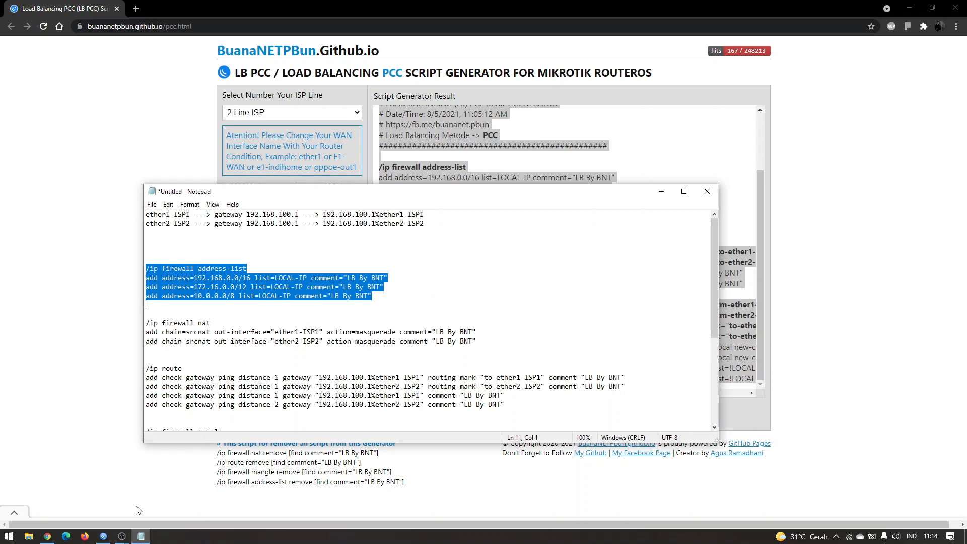
Step: Switch to WinBox, open the firewall address lists and look over the existing local-Network entries
click(104, 538)
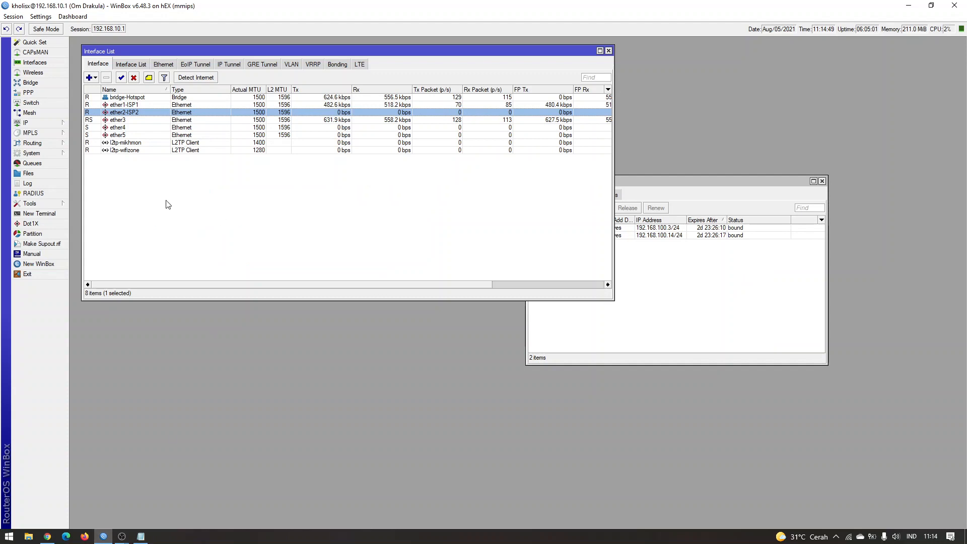
click(53, 123)
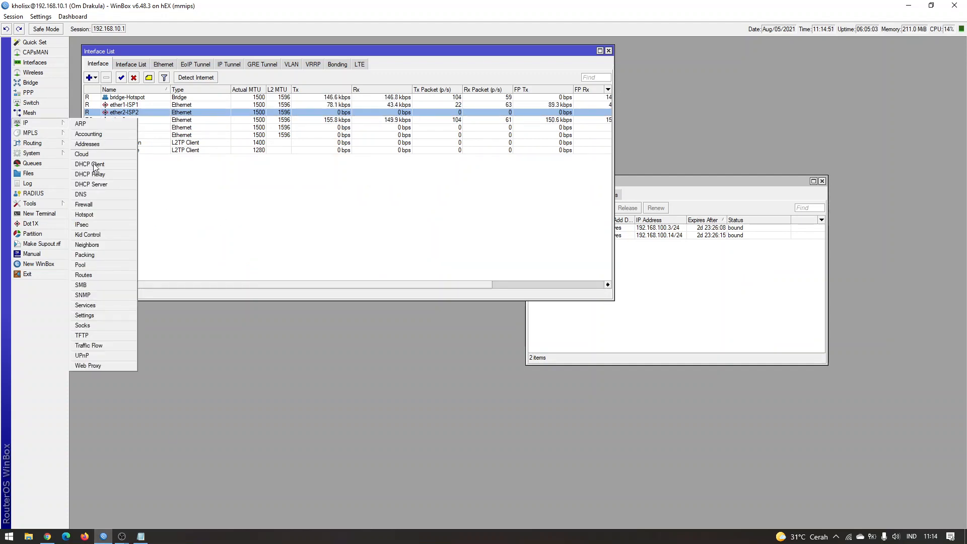
click(93, 203)
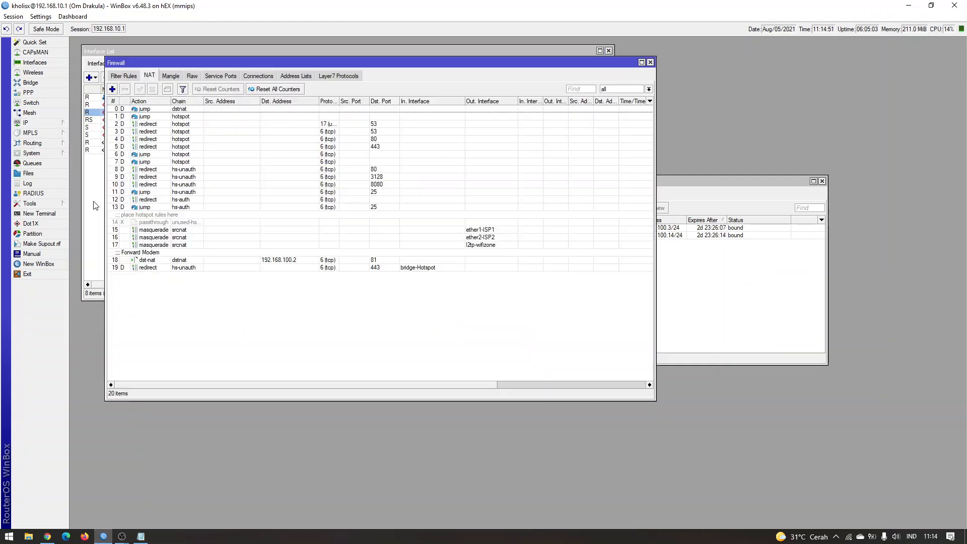
click(293, 78)
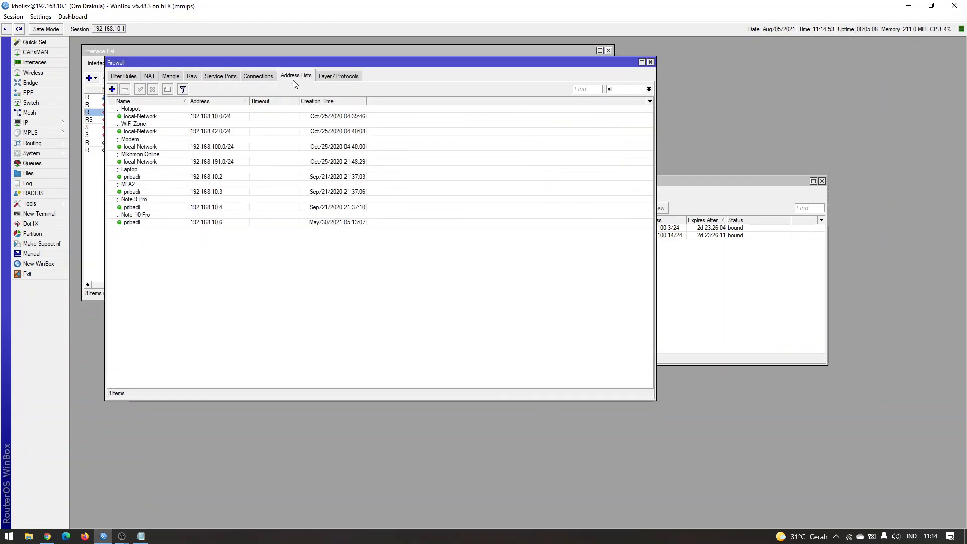
click(225, 173)
click(226, 162)
click(227, 147)
click(222, 125)
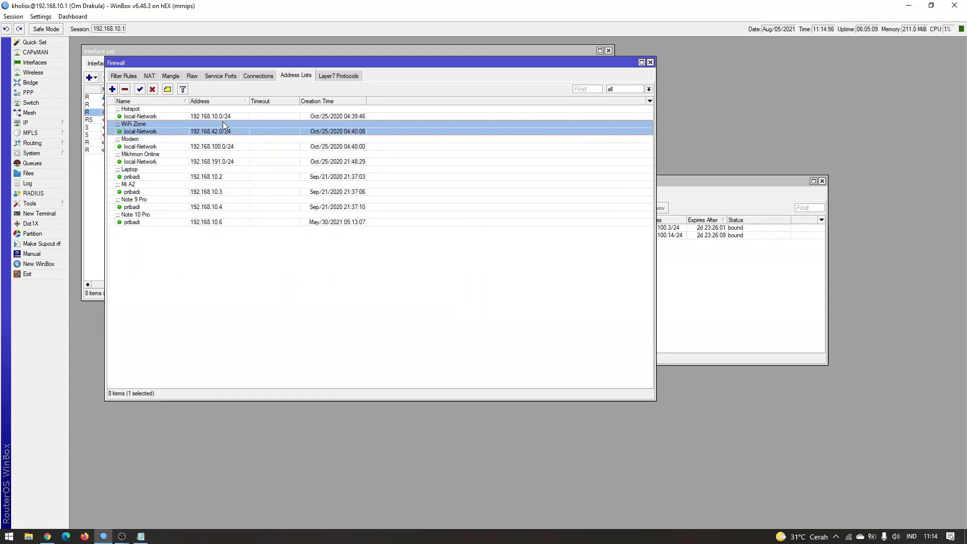
click(319, 116)
Step: Filter the firewall address lists by local-Network and by pribadi to examine each group, and return to showing all entries
click(649, 90)
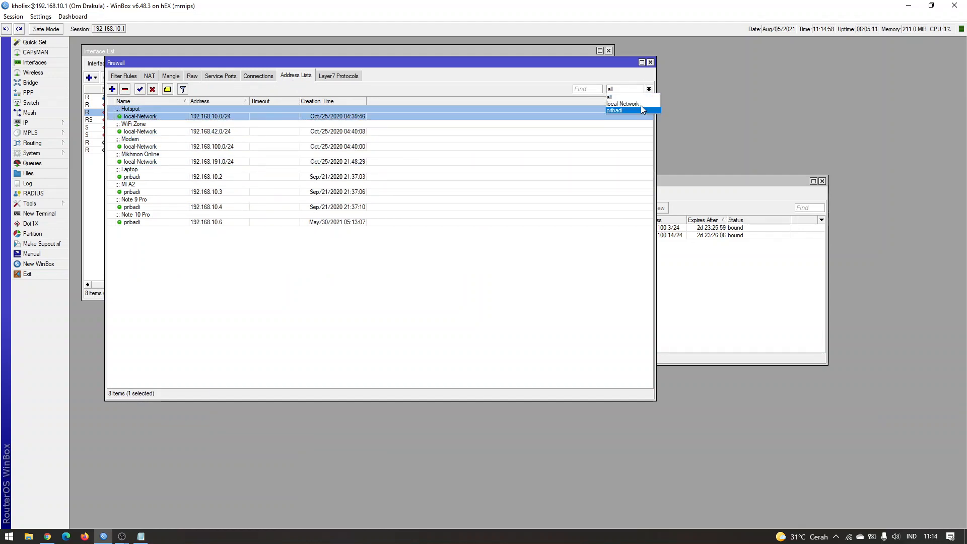
click(640, 105)
click(649, 92)
click(641, 110)
click(649, 89)
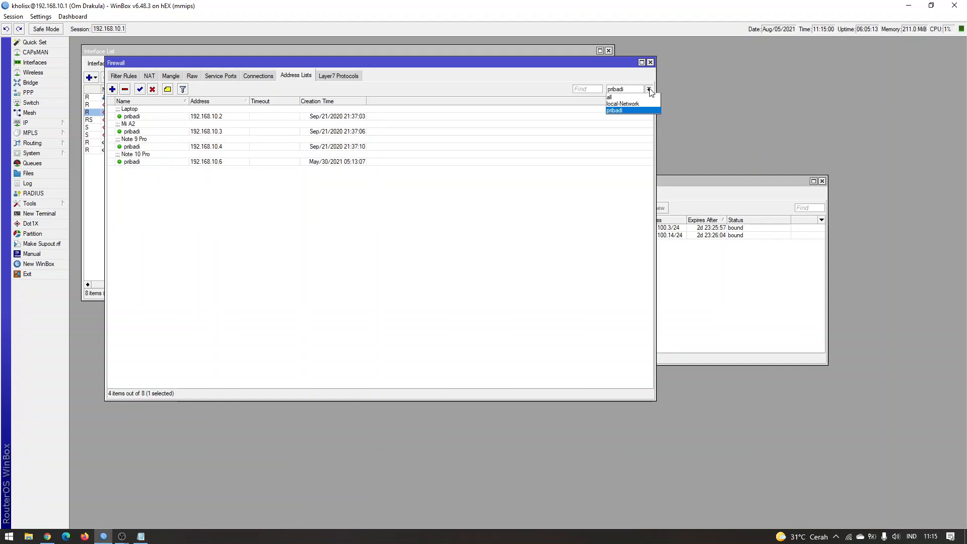
click(635, 104)
click(643, 89)
click(610, 97)
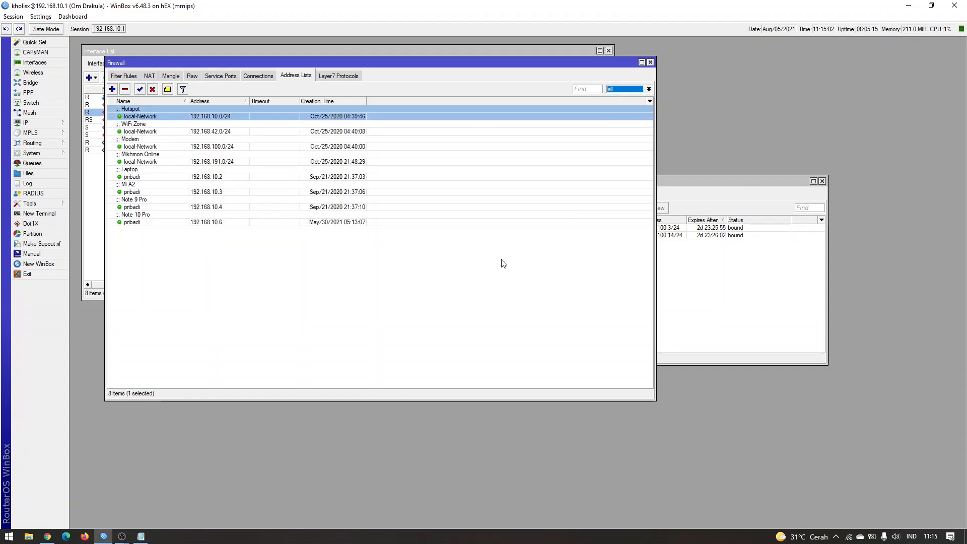
click(504, 264)
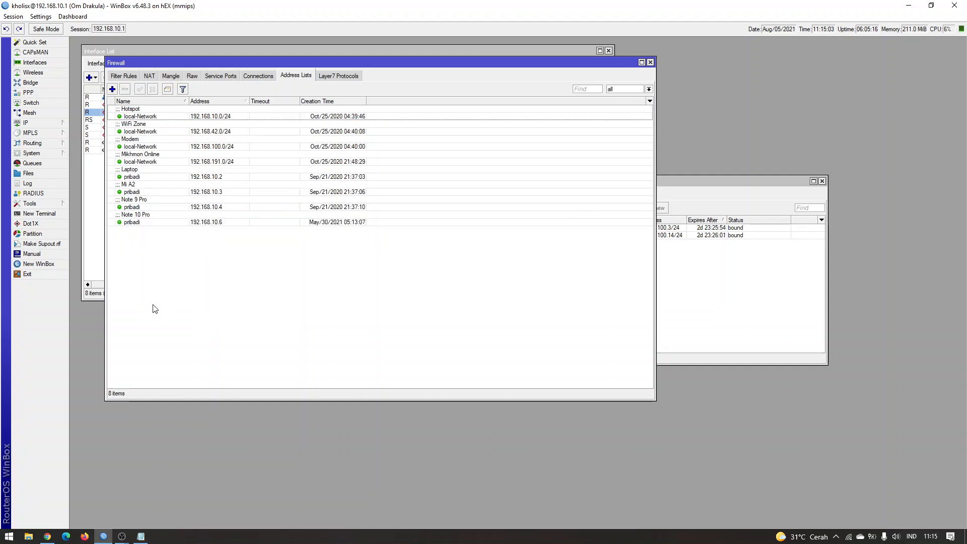
Step: Run the copied address-list commands in a new terminal and filter the firewall address lists by LOCAL-IP
click(45, 217)
drag(469, 98, 623, 191)
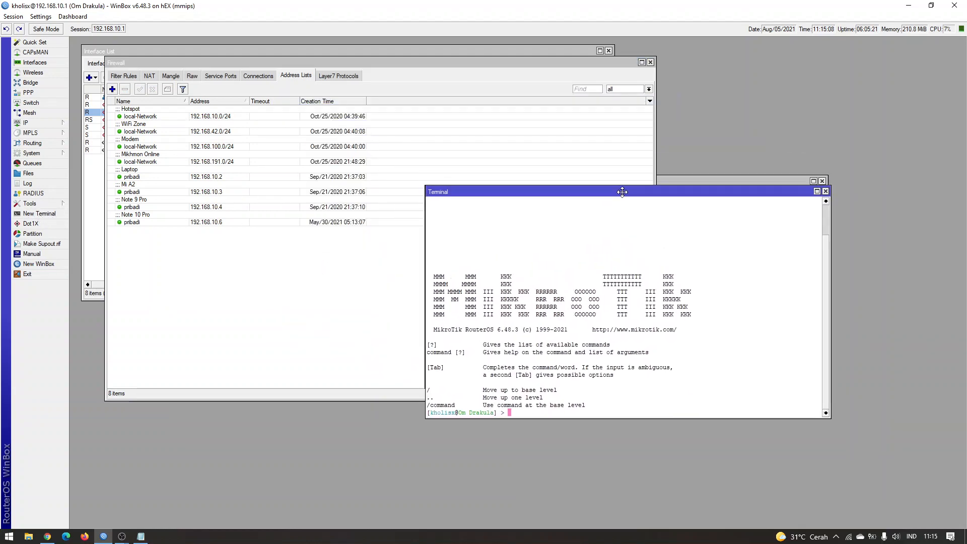
right_click(620, 399)
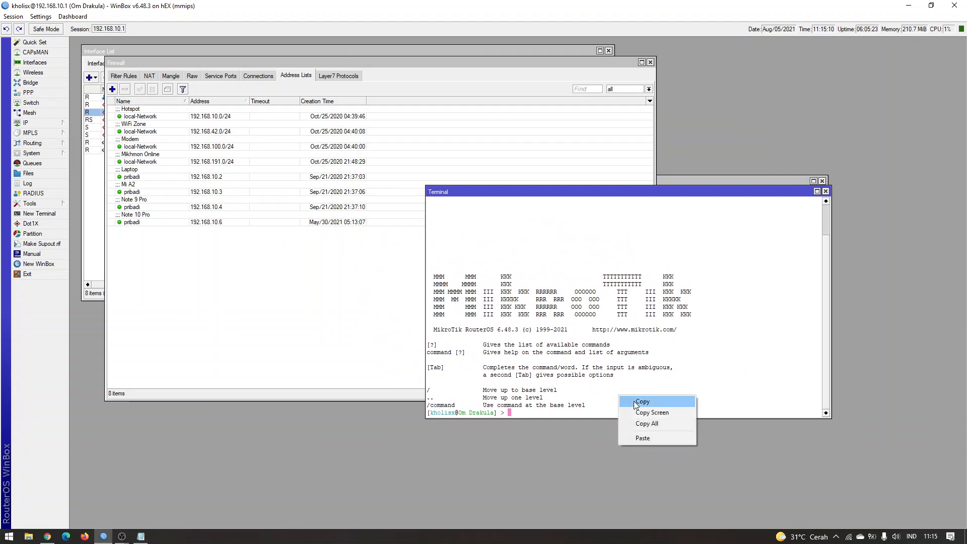
click(648, 437)
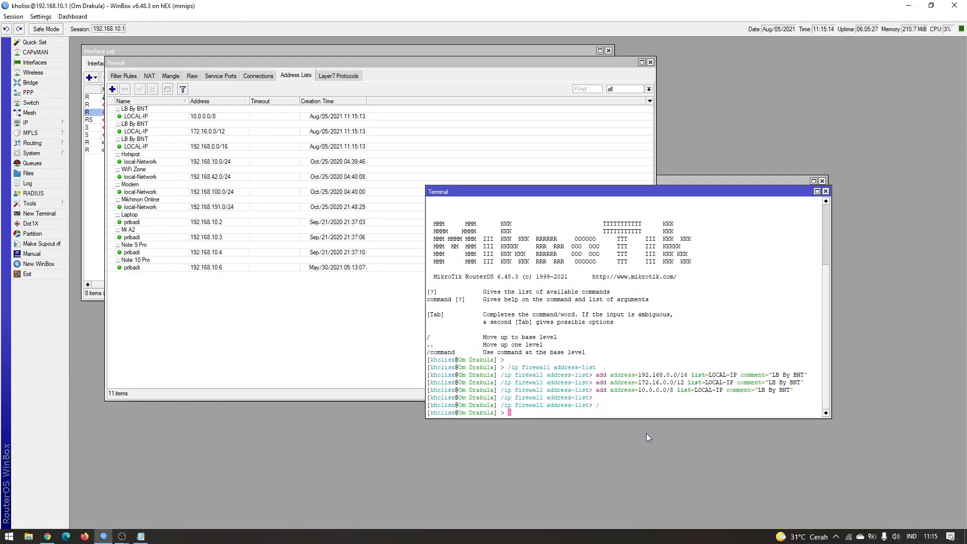
click(644, 90)
click(618, 97)
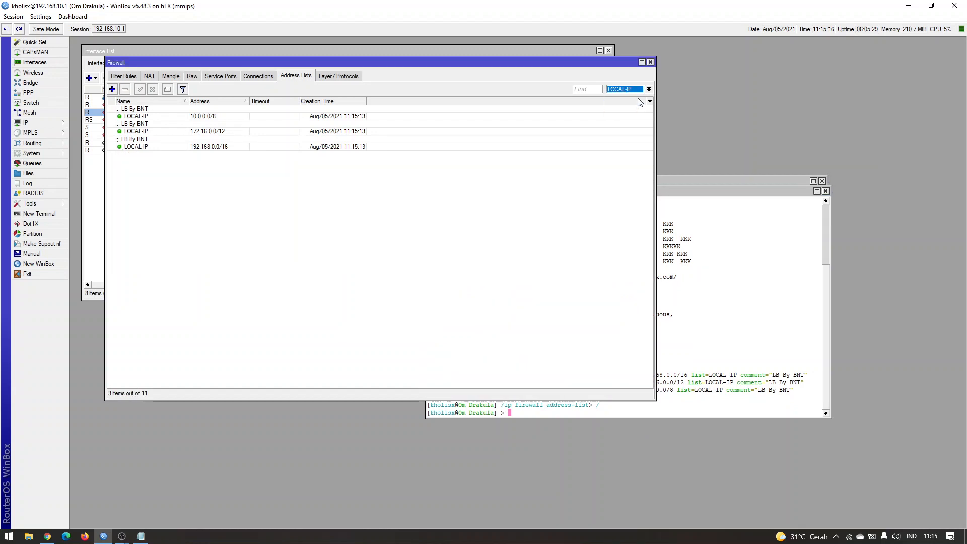
Step: Compare the /ip firewall nat section in Notepad with the router's existing masquerade rules for ether1-ISP1 and ether2-ISP2
click(700, 189)
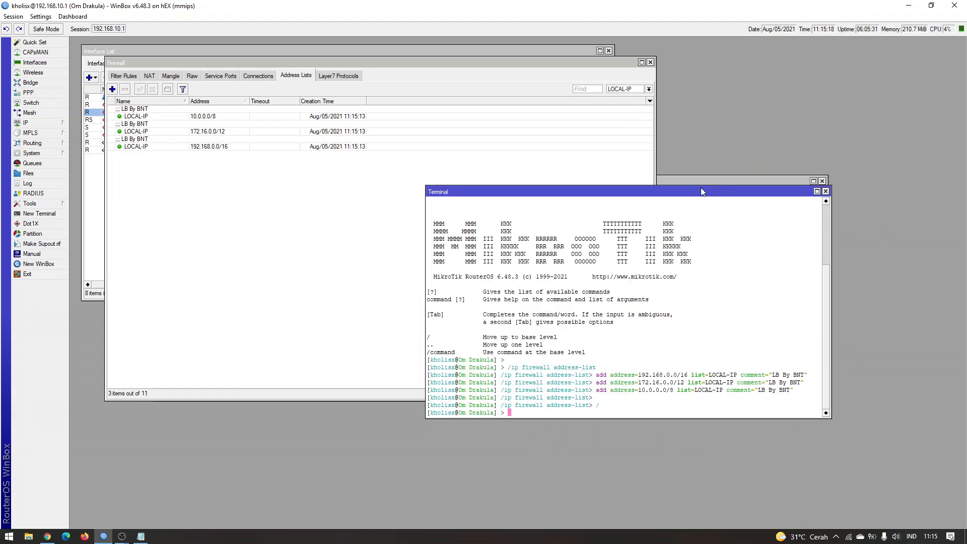
drag(700, 189, 669, 197)
click(140, 536)
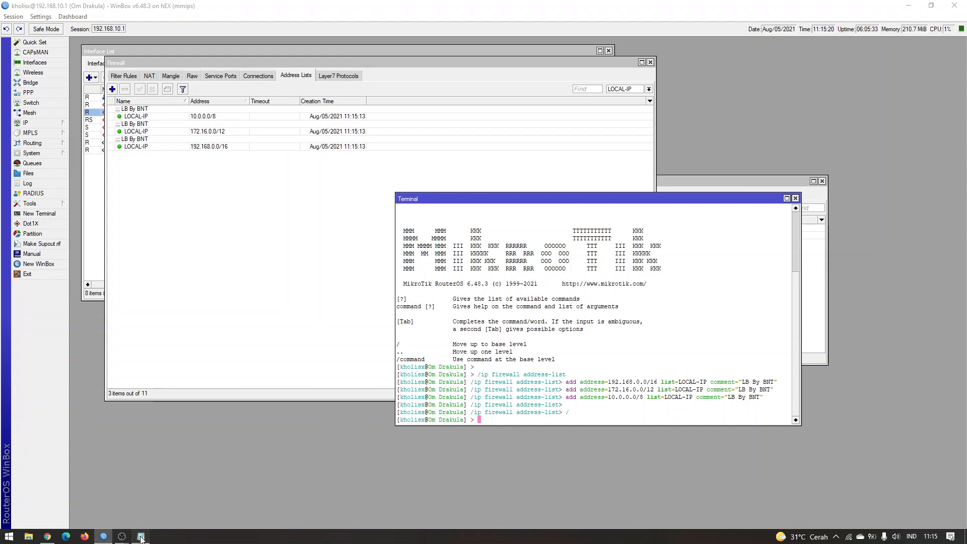
click(213, 315)
drag(213, 315, 478, 342)
click(498, 342)
drag(275, 332, 333, 332)
click(328, 341)
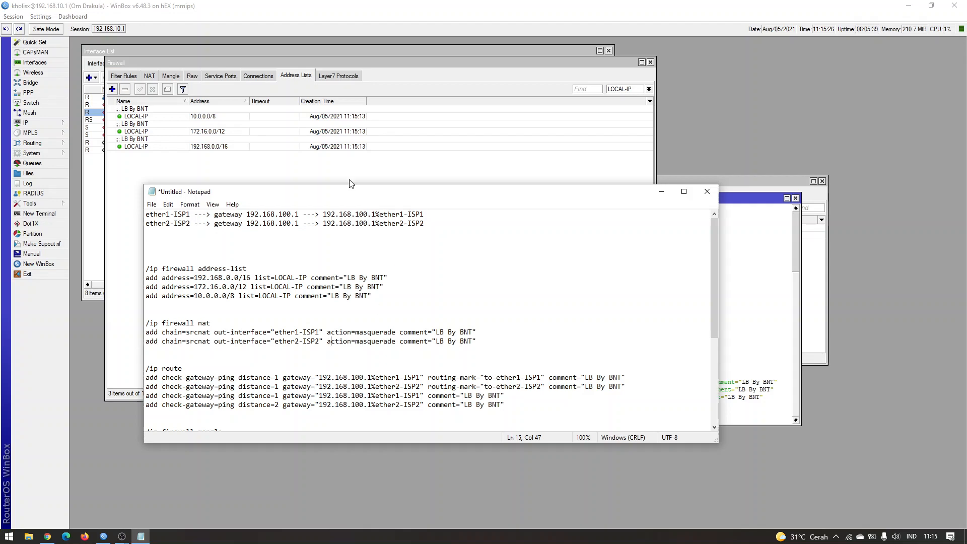
click(150, 76)
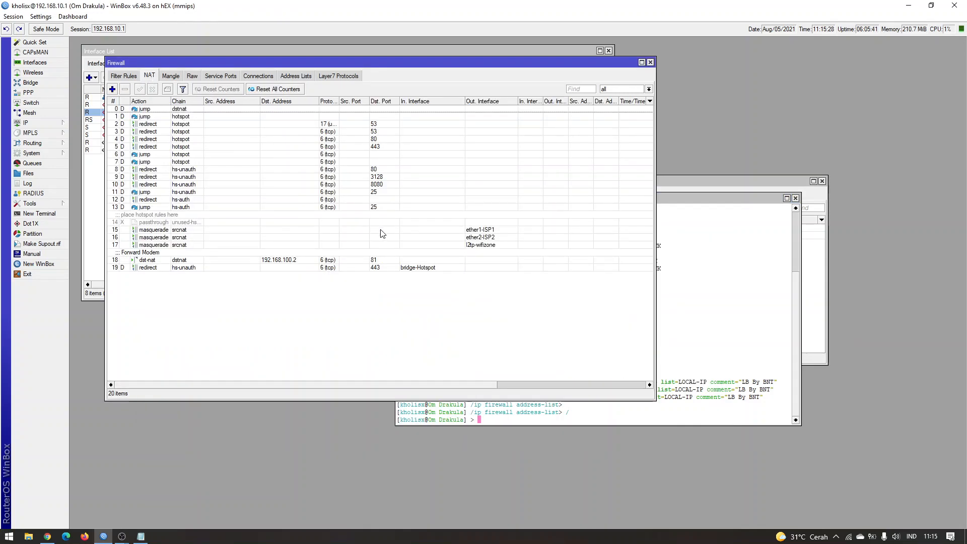
click(380, 229)
click(364, 239)
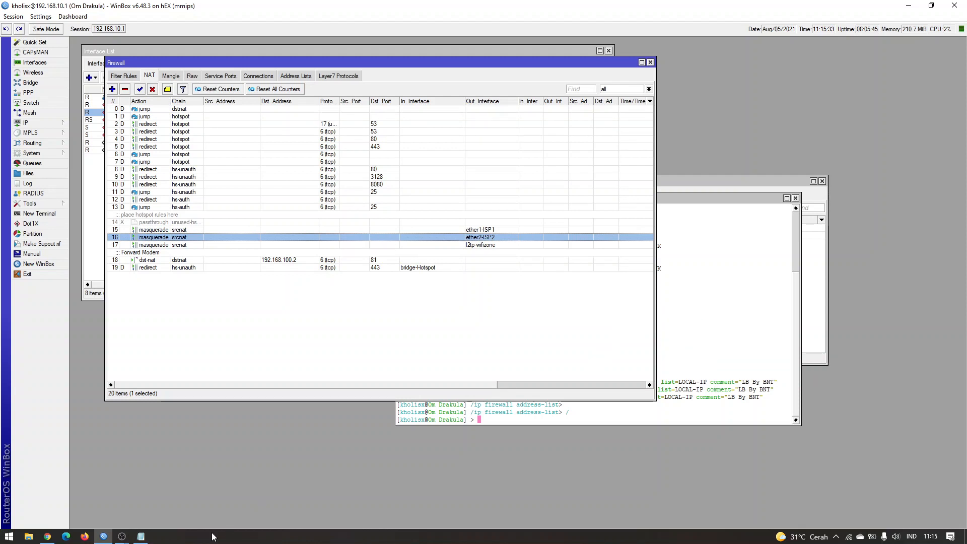
Step: Copy the /ip firewall nat section from Notepad and run it in the WinBox terminal to add both LB By BNT masquerade rules
click(141, 536)
drag(228, 316, 260, 354)
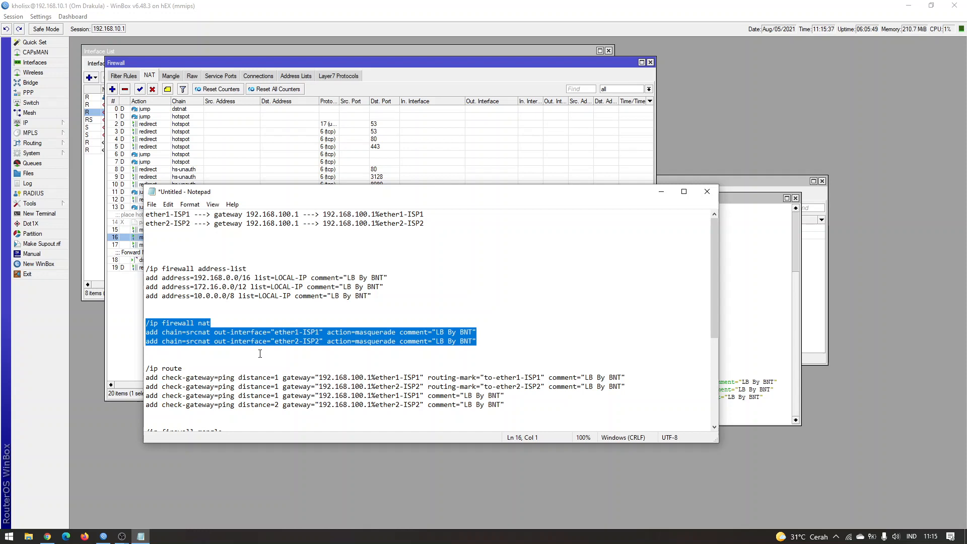
click(738, 309)
right_click(656, 339)
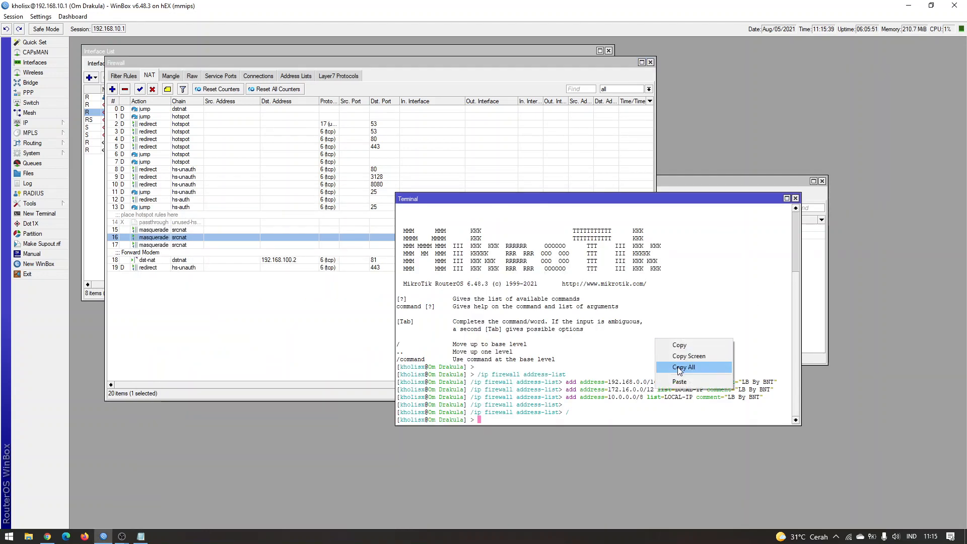
click(679, 383)
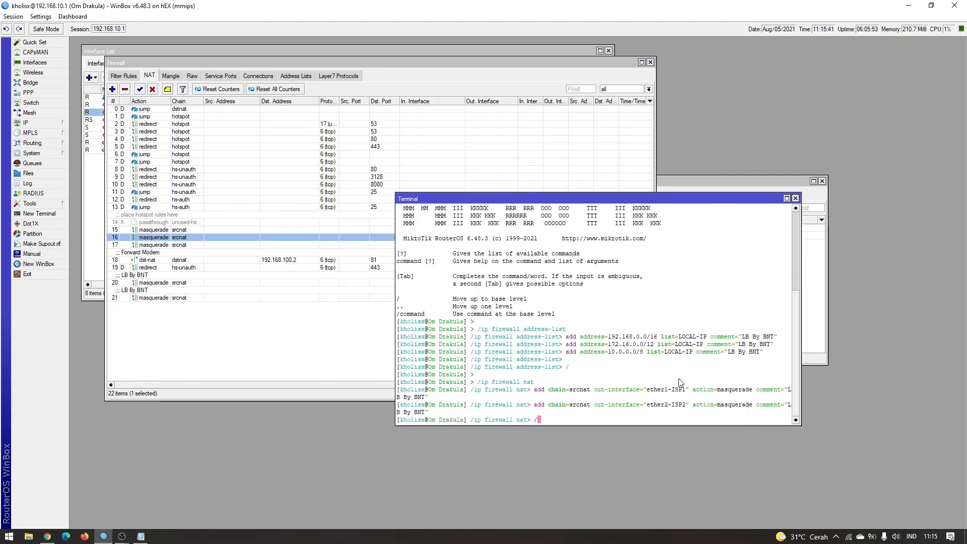
Step: Compare the two LB By BNT masquerade rules with the existing ether1-ISP1 and ether2-ISP2 ones, and remove the LB By BNT duplicates
click(343, 322)
click(352, 280)
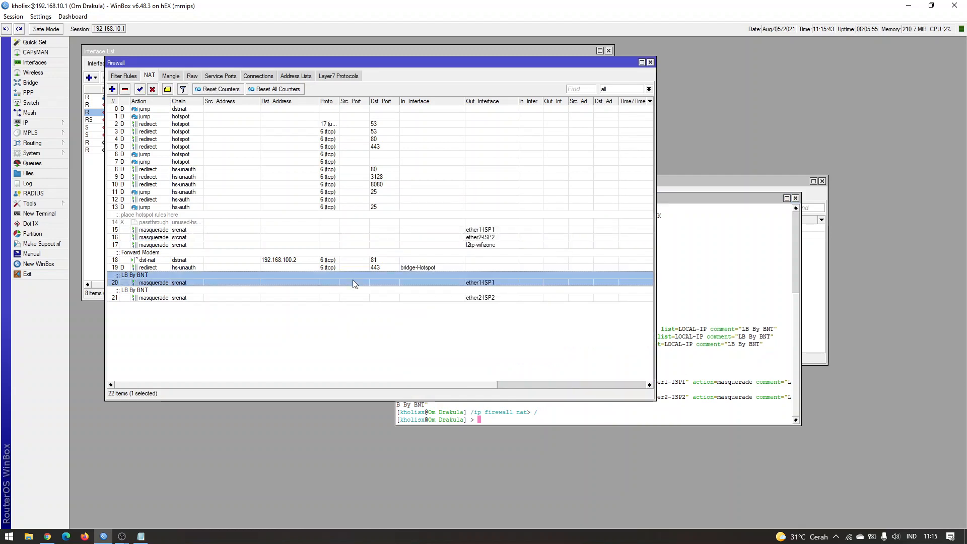
ctrl+click(333, 296)
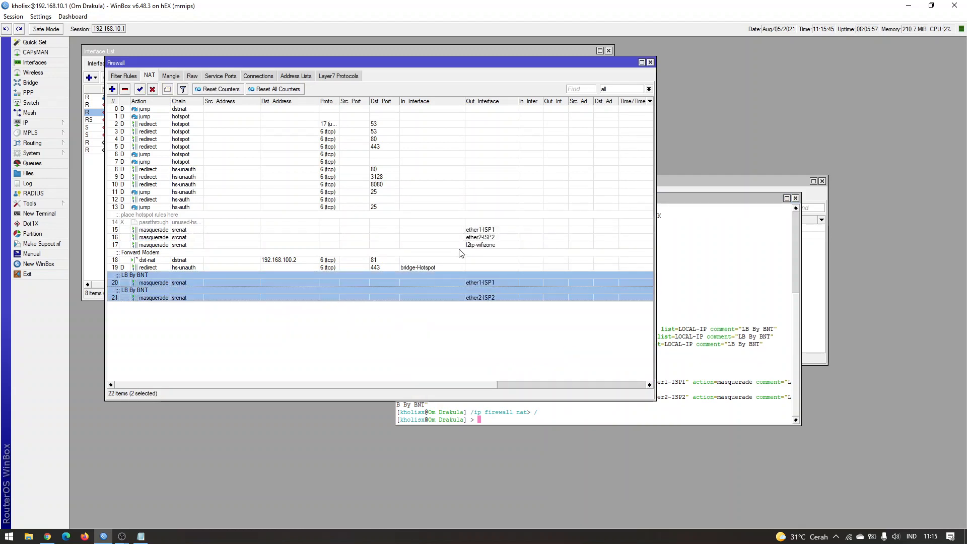
click(473, 237)
click(478, 231)
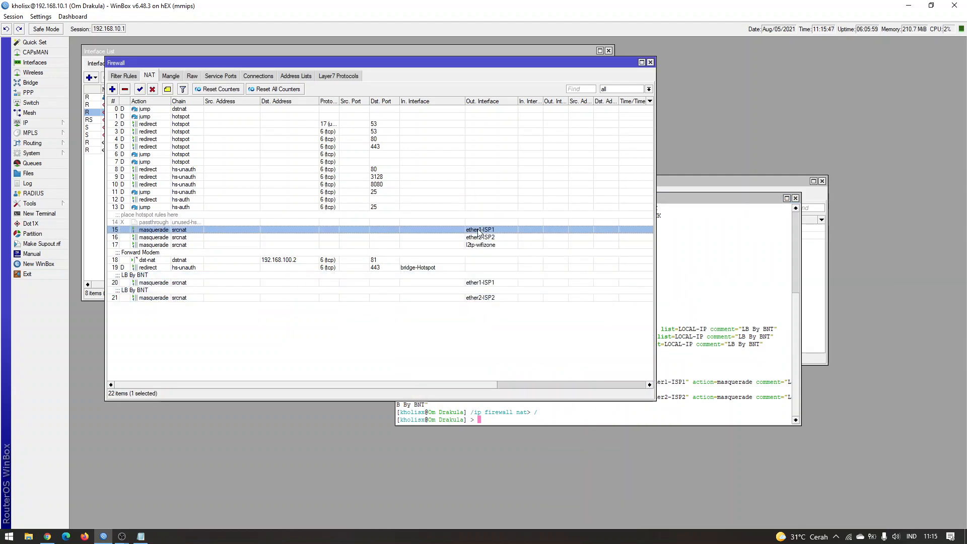
click(277, 283)
ctrl+click(238, 298)
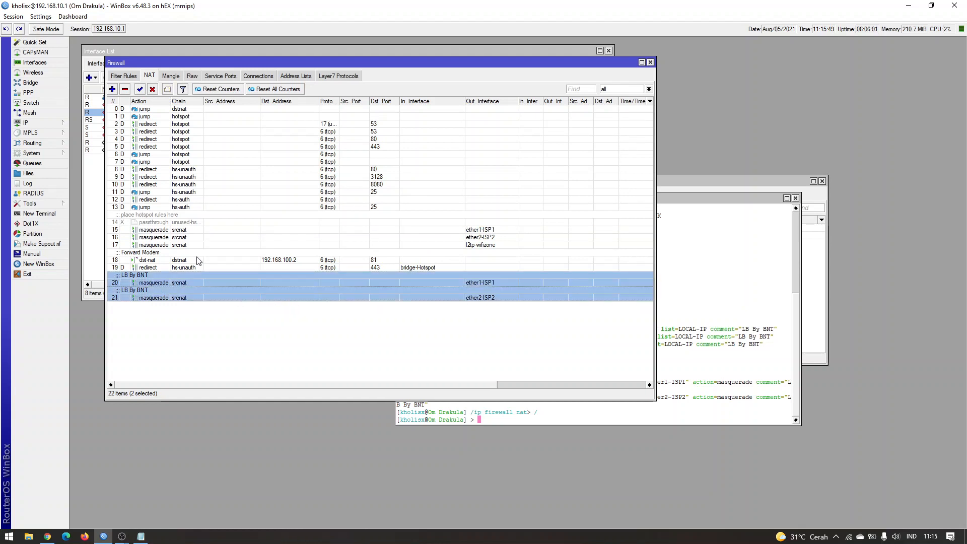
click(125, 90)
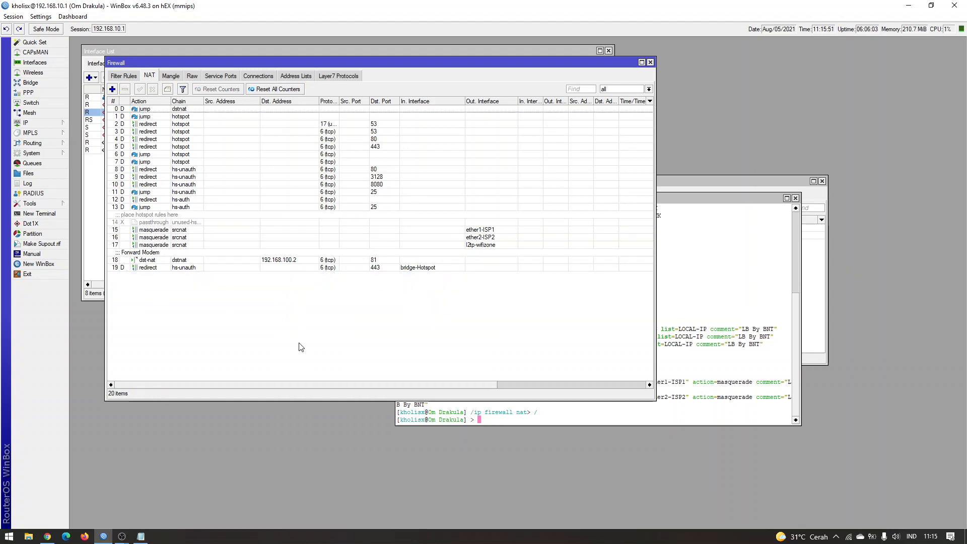
Step: Look over the /ip route section in Notepad and check the router's DHCP client entries for ether1-ISP1 and ether2-ISP2
click(141, 536)
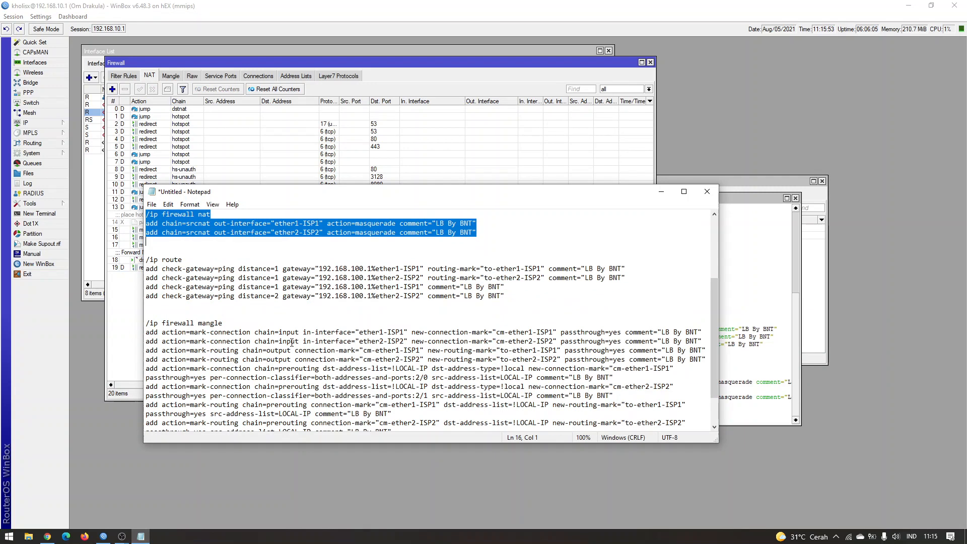
drag(146, 260, 630, 275)
click(630, 275)
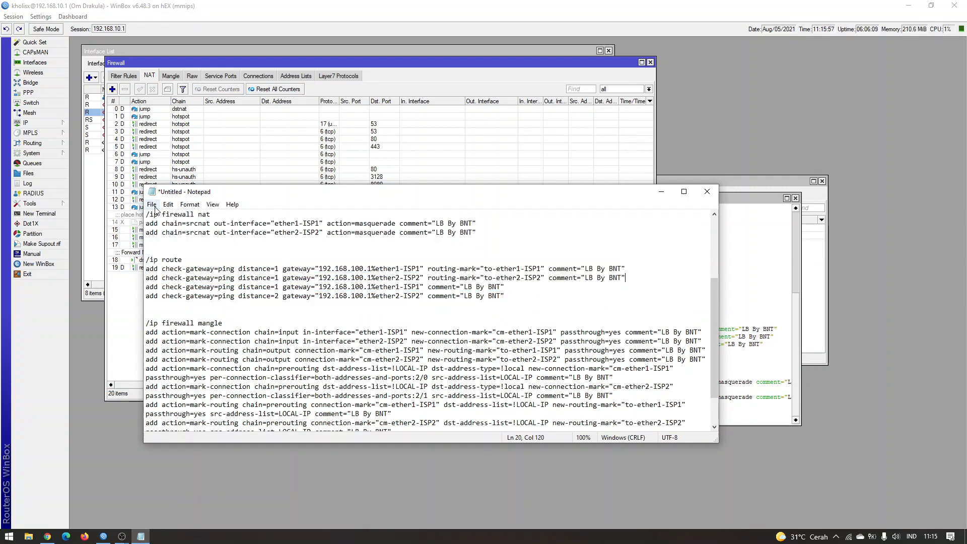
click(41, 126)
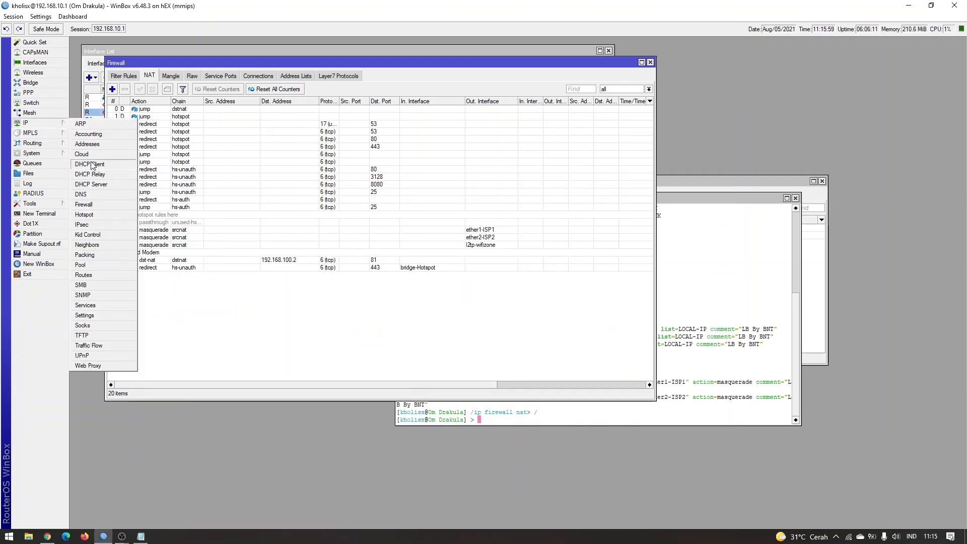
click(93, 165)
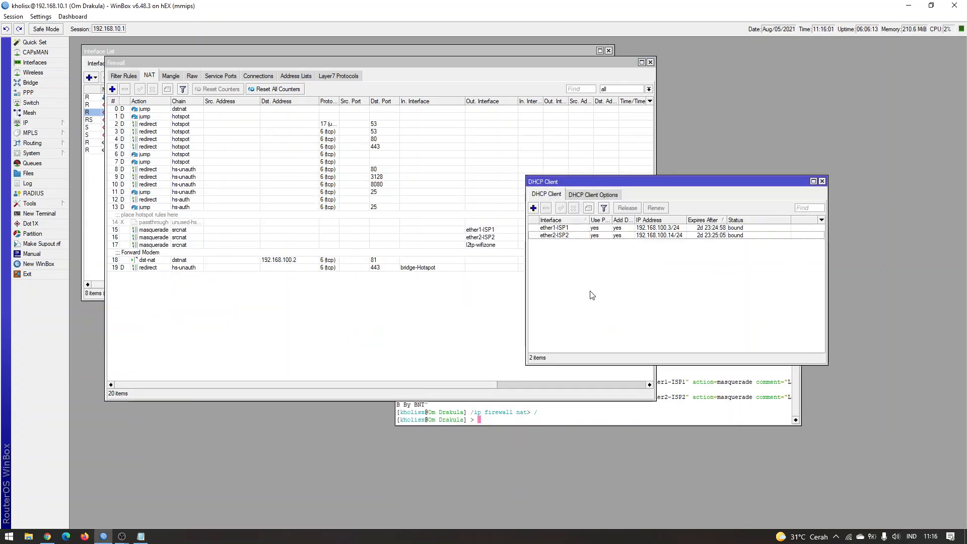
click(822, 181)
Step: Review the /ip route lines in Notepad, covering the two with routing marks and the two without
click(141, 536)
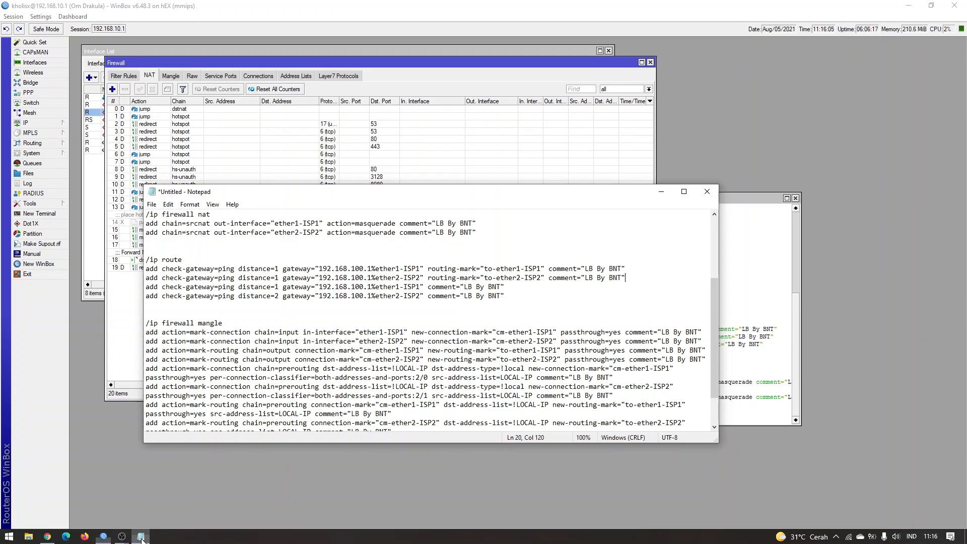
drag(150, 259, 278, 278)
drag(147, 260, 142, 286)
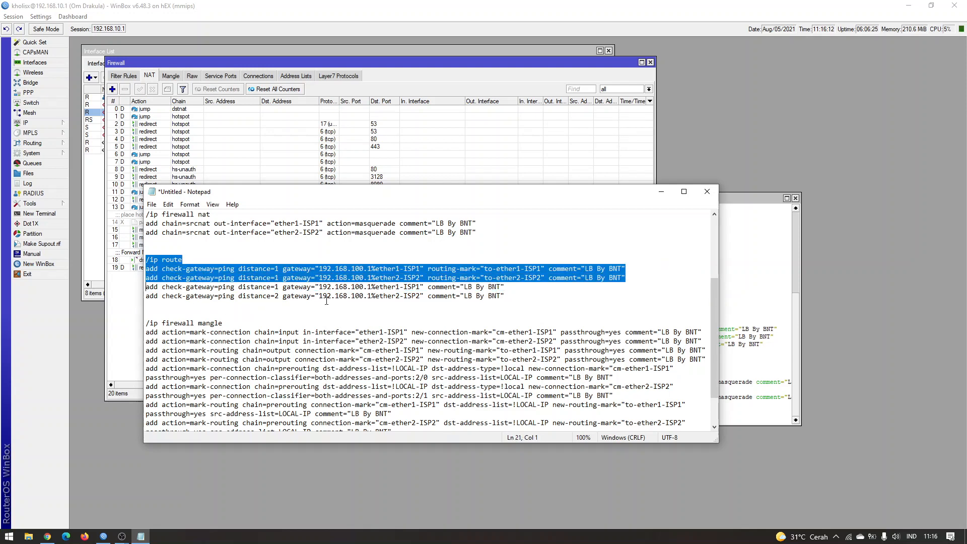
drag(338, 288, 412, 297)
click(412, 297)
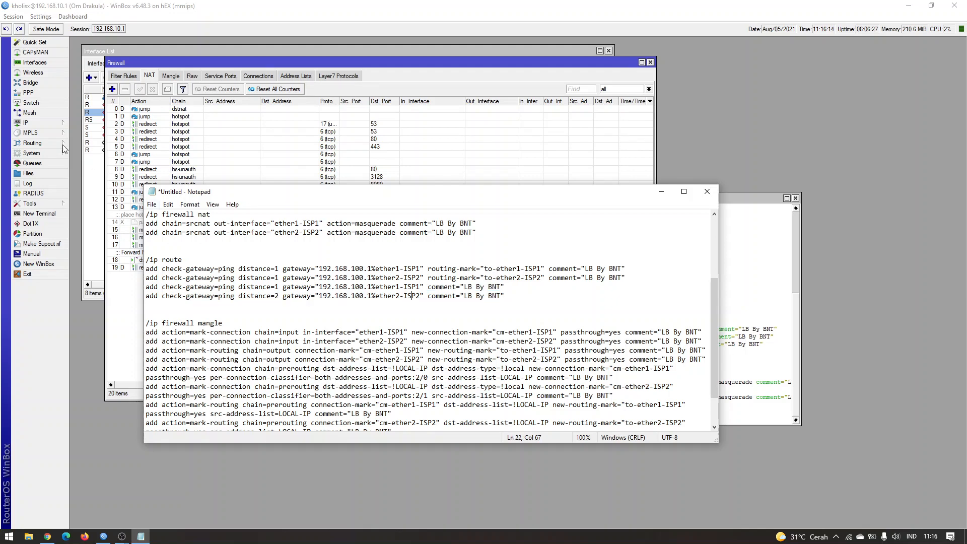
Step: Open the router's route list in WinBox and reposition its window to examine the existing routes
click(50, 123)
click(518, 350)
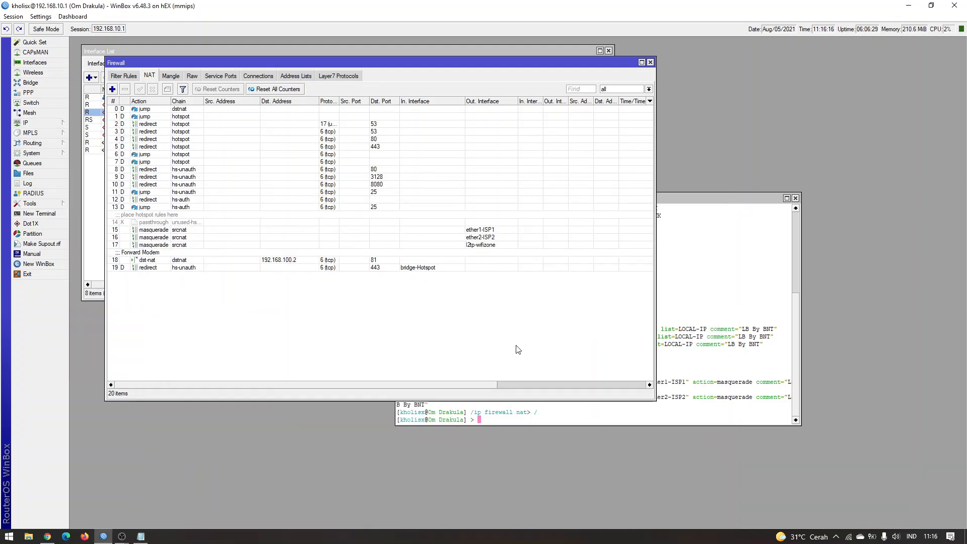
click(45, 123)
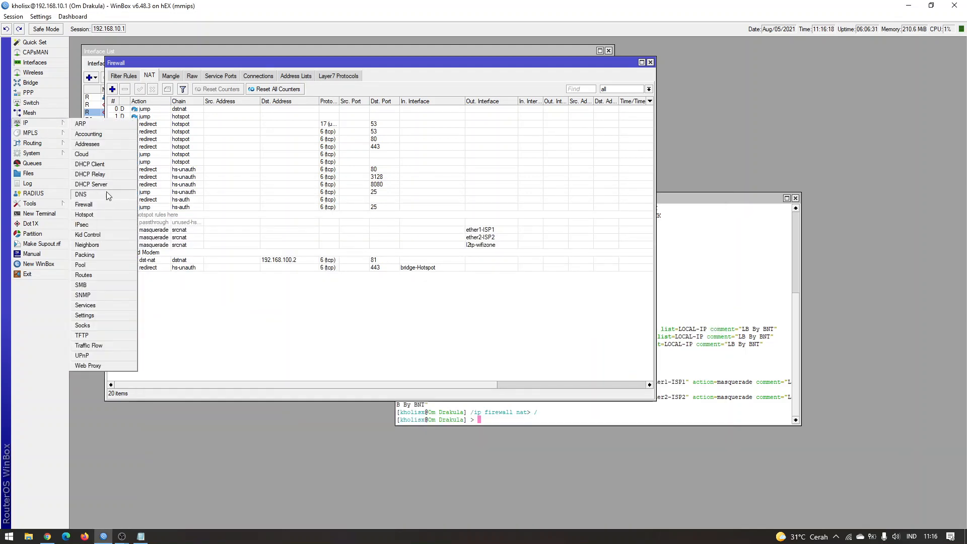
click(83, 274)
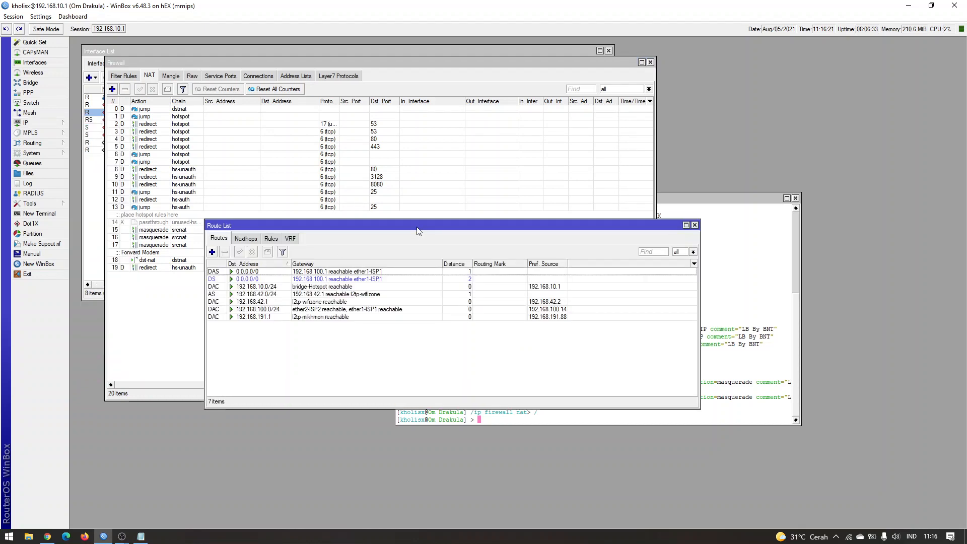
drag(417, 231, 363, 195)
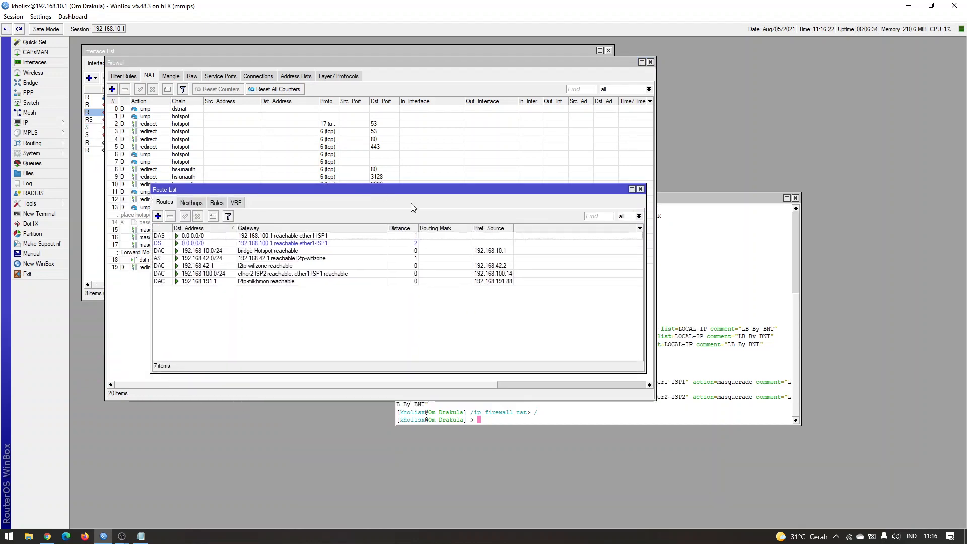
Step: Copy the whole /ip route section from Notepad and run it in the WinBox terminal to add the four LB By BNT routes
click(145, 538)
drag(146, 260, 548, 316)
key(super+c)
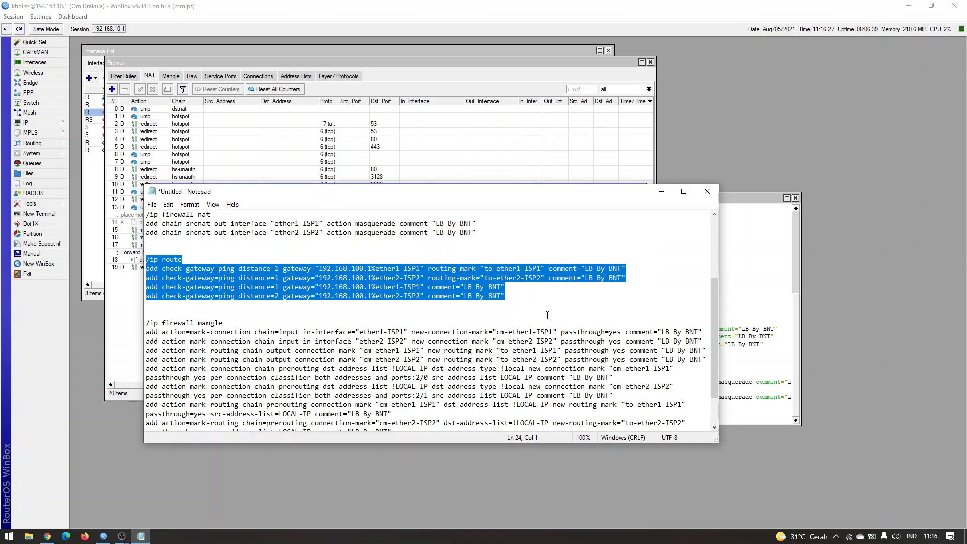
drag(496, 196, 510, 55)
click(660, 378)
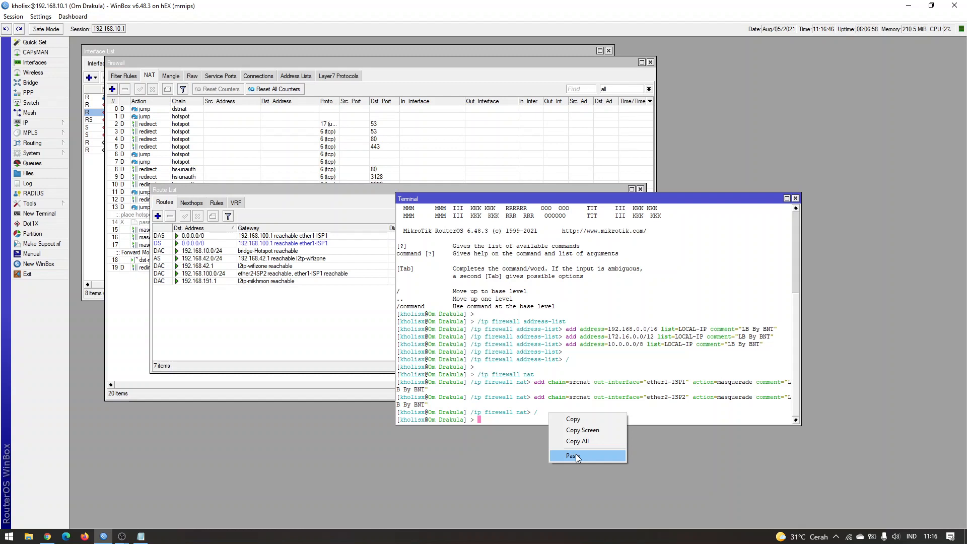
click(573, 455)
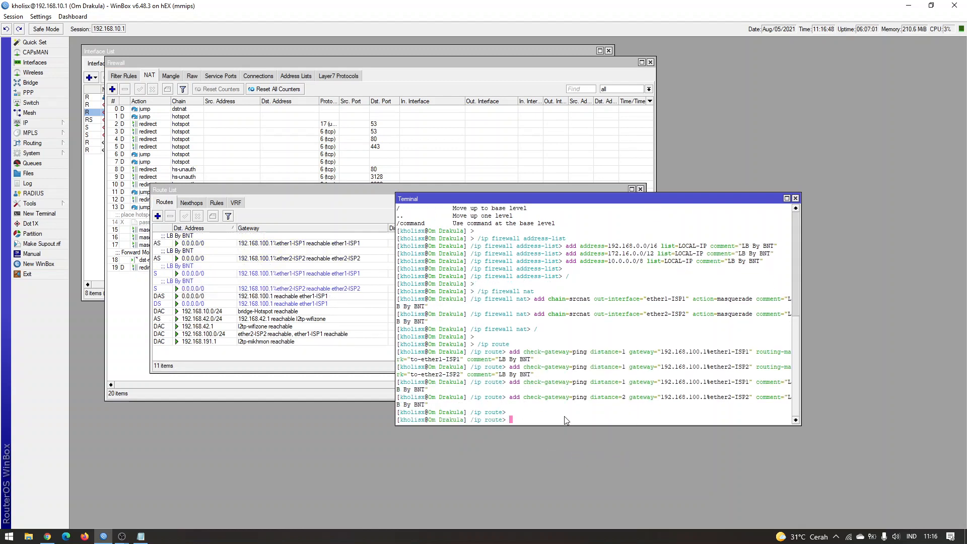
Step: Examine the four LB By BNT entries in the route list, comparing the routing-marked routes with the unmarked ones for each ISP
click(316, 286)
click(326, 276)
click(322, 286)
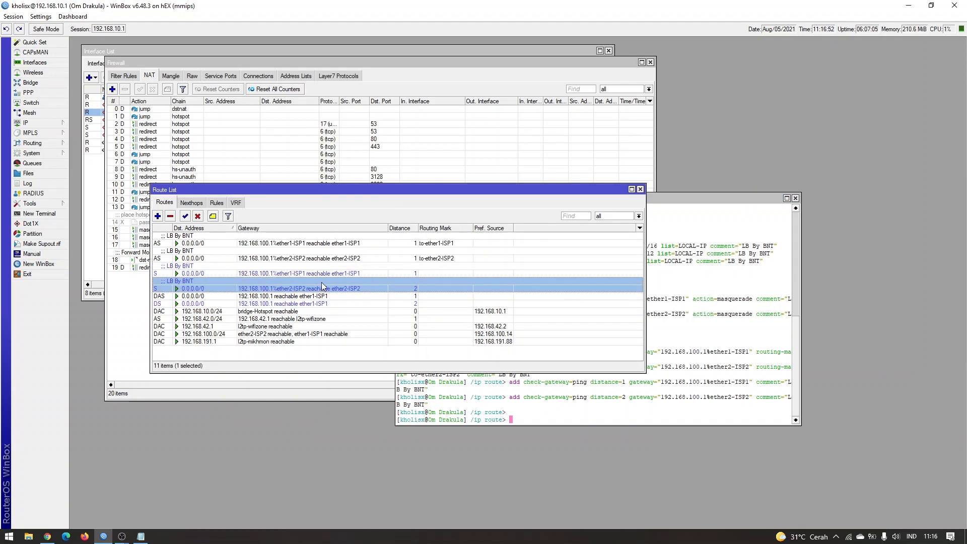
click(335, 274)
click(332, 289)
click(341, 274)
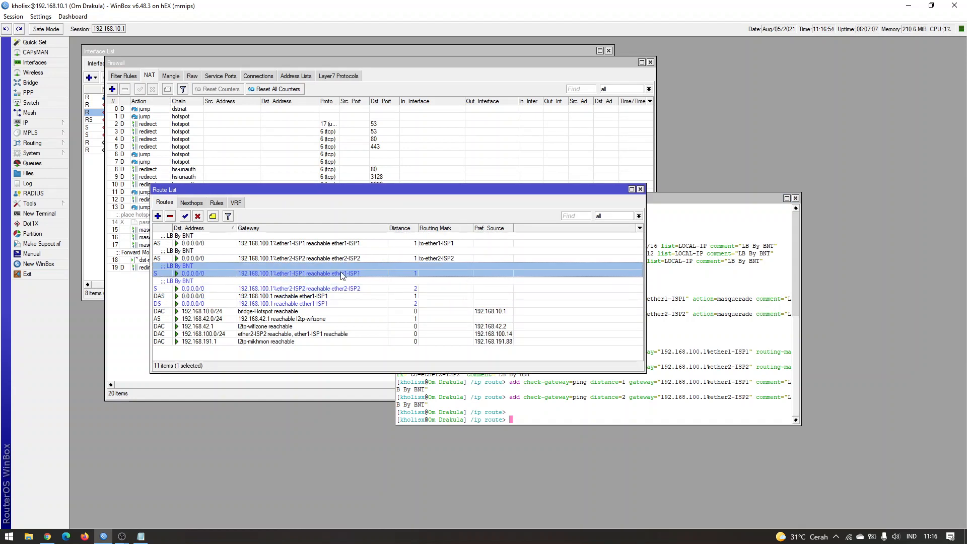
click(342, 288)
click(344, 275)
click(351, 259)
click(355, 245)
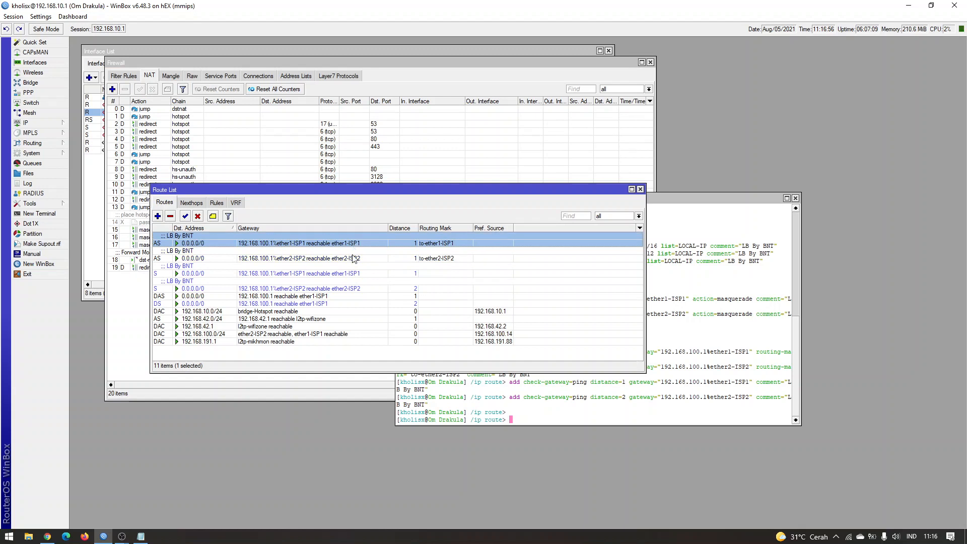
click(354, 259)
click(357, 244)
click(354, 275)
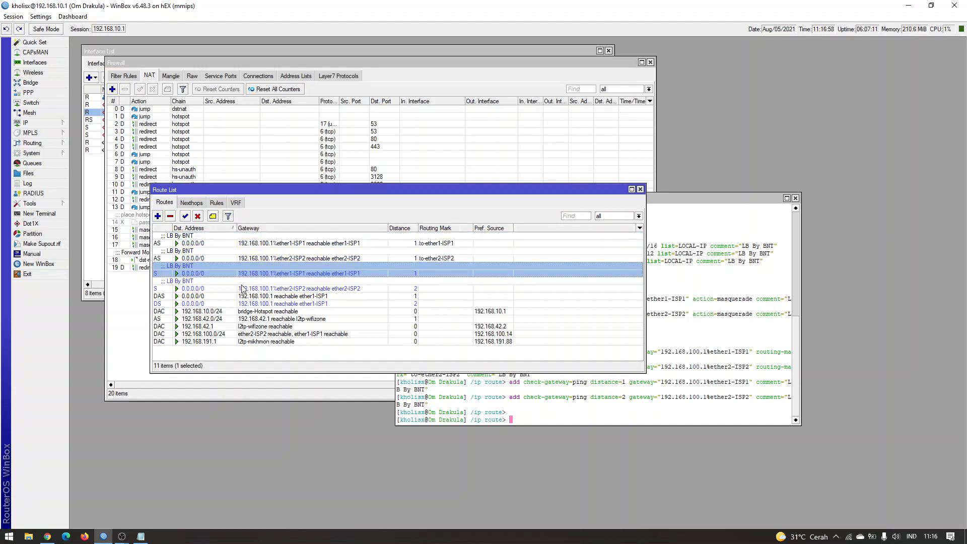
ctrl+click(294, 288)
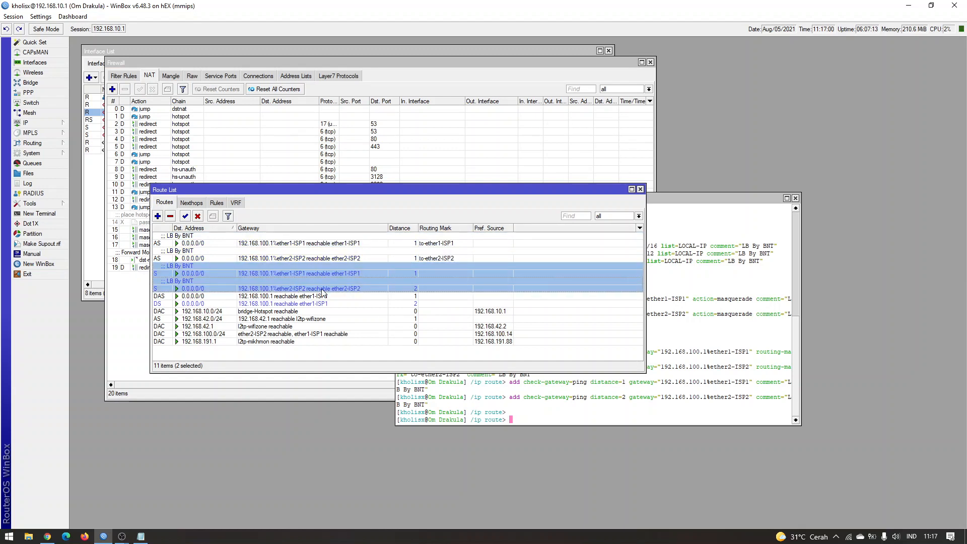
click(354, 288)
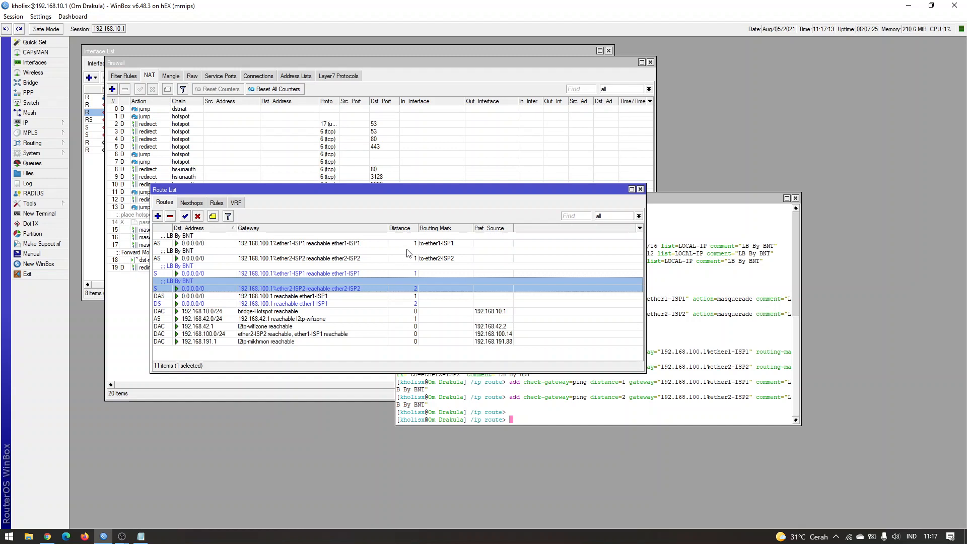
Step: Compare the gateways of the to-ether1-ISP1 and to-ether2-ISP2 marked routes with those of the dynamic default routes
click(361, 259)
click(356, 243)
click(353, 258)
click(309, 244)
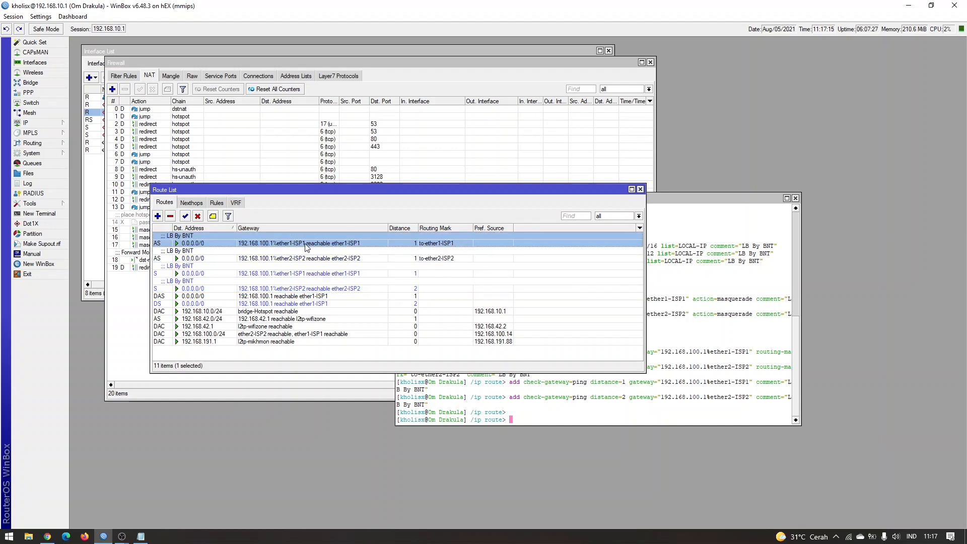
click(306, 297)
click(309, 302)
click(310, 298)
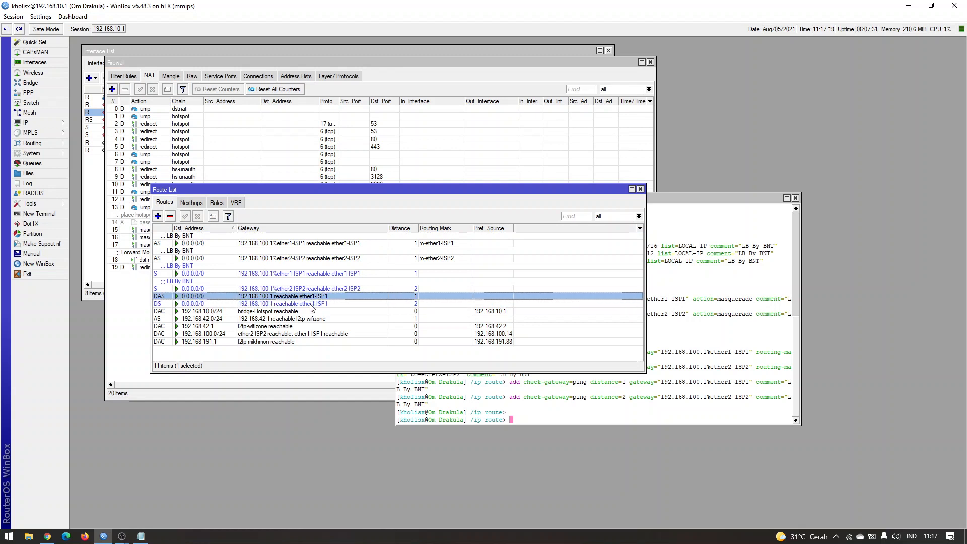
click(312, 303)
click(312, 296)
click(311, 303)
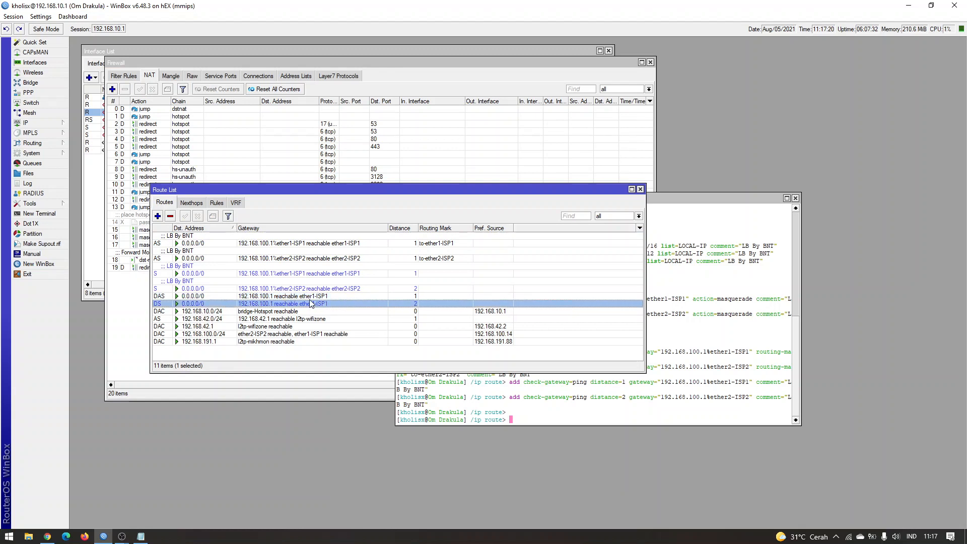
click(310, 297)
click(309, 305)
click(301, 244)
click(302, 257)
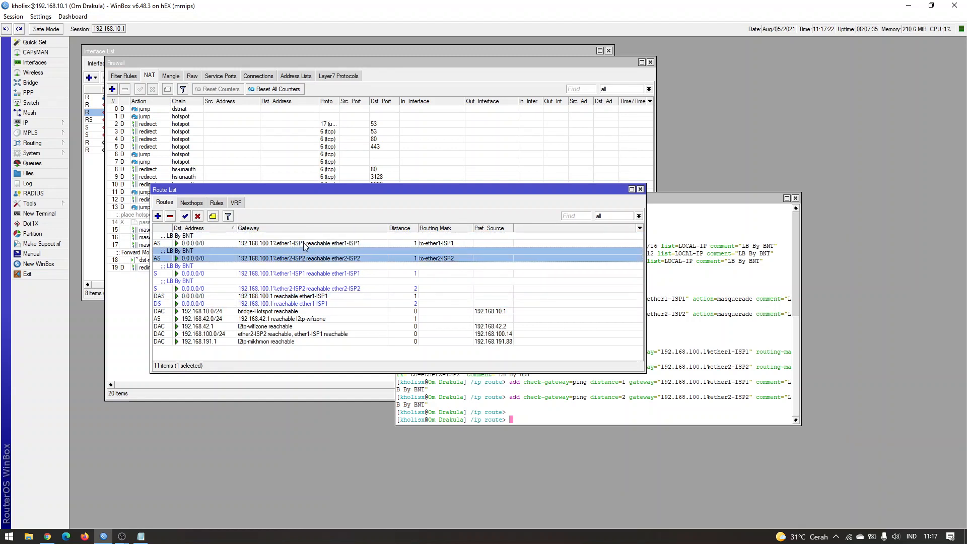
click(304, 246)
click(304, 259)
click(306, 246)
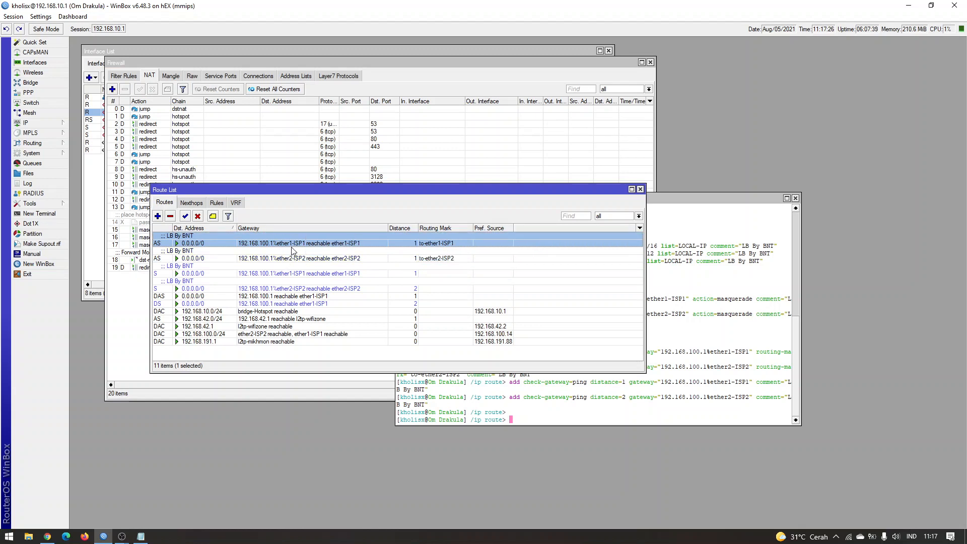
click(303, 259)
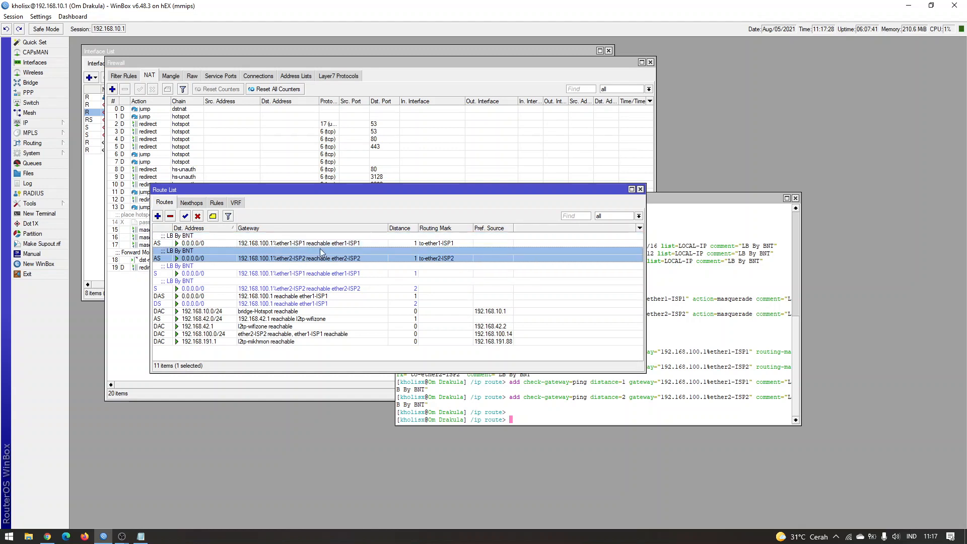
click(337, 246)
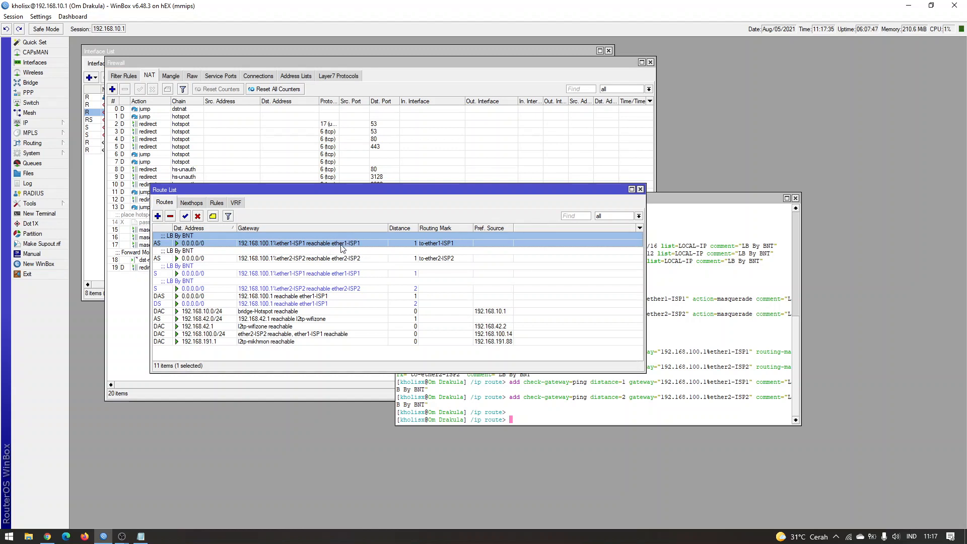
Step: Compare the to-ether2-ISP2 marked route with the two dynamic default routes and the unmarked LB By BNT routes
click(327, 258)
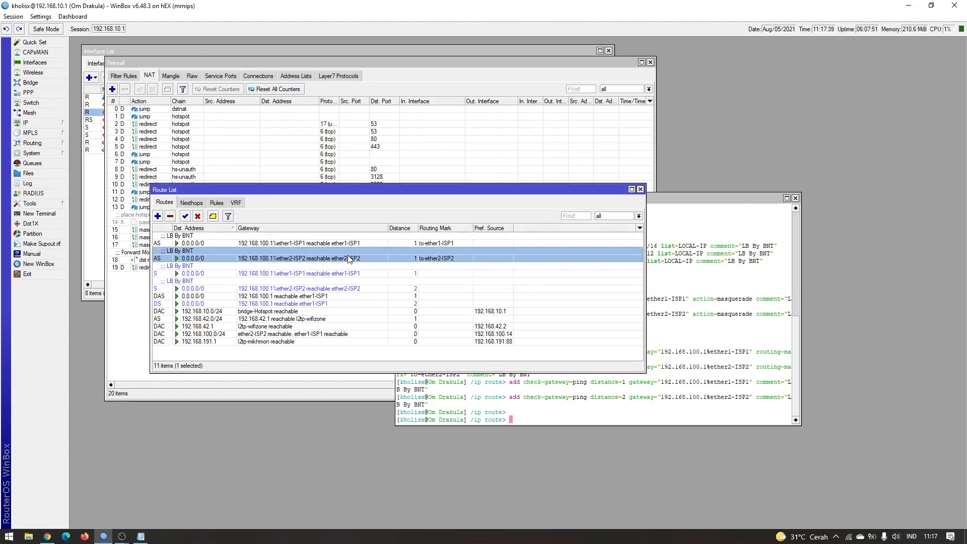
click(306, 304)
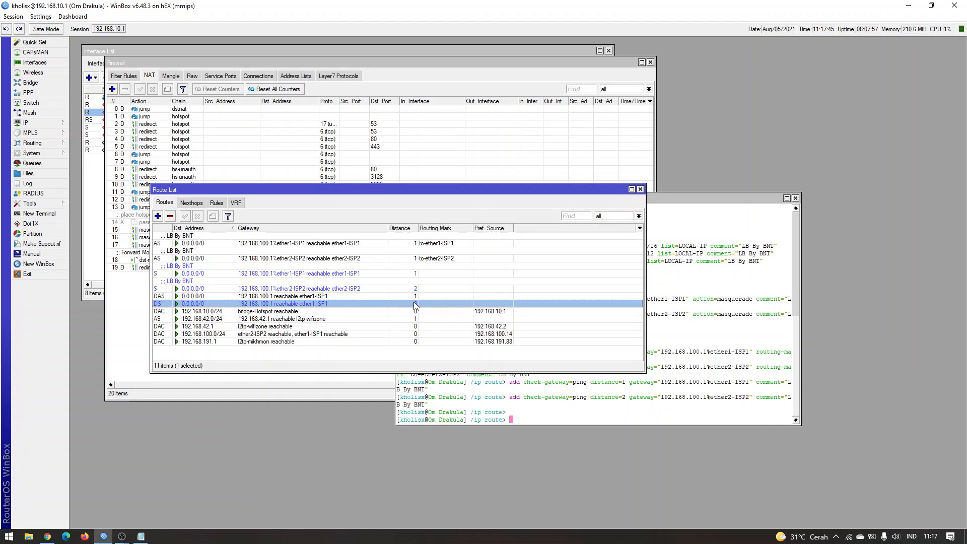
click(352, 297)
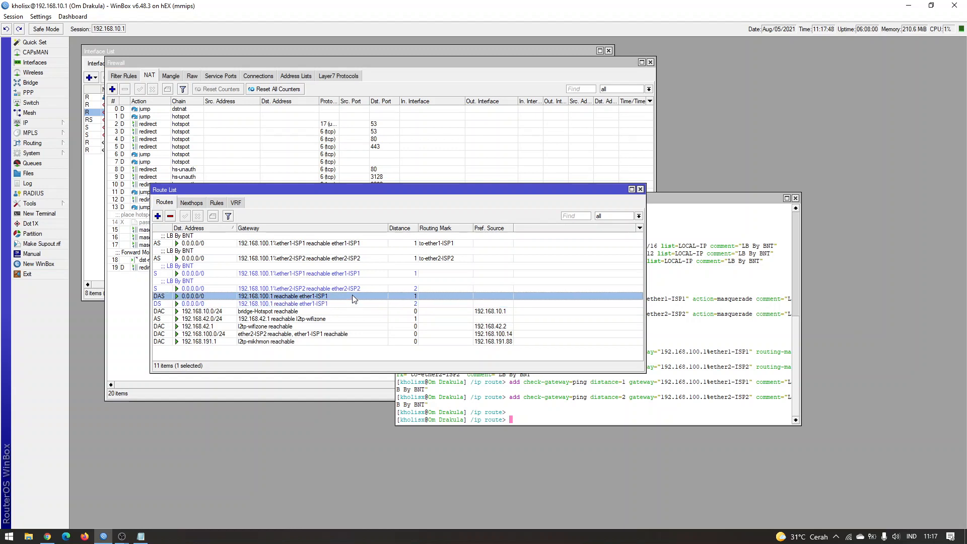
click(320, 303)
click(322, 296)
click(327, 284)
Step: Inspect the gateway in the to-ether1-ISP1 route's details, close them unchanged and check the to-ether2-ISP2 entry
double_click(333, 243)
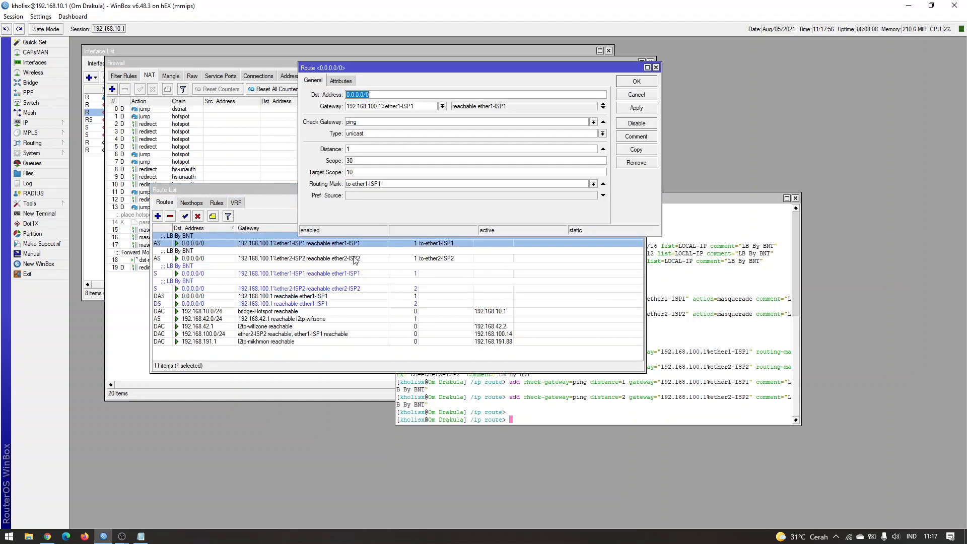
click(418, 108)
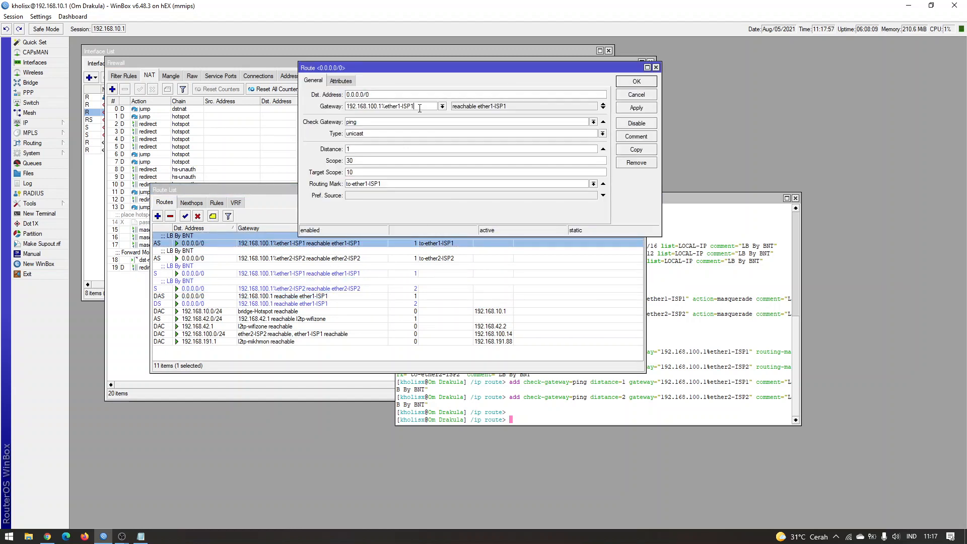
click(655, 67)
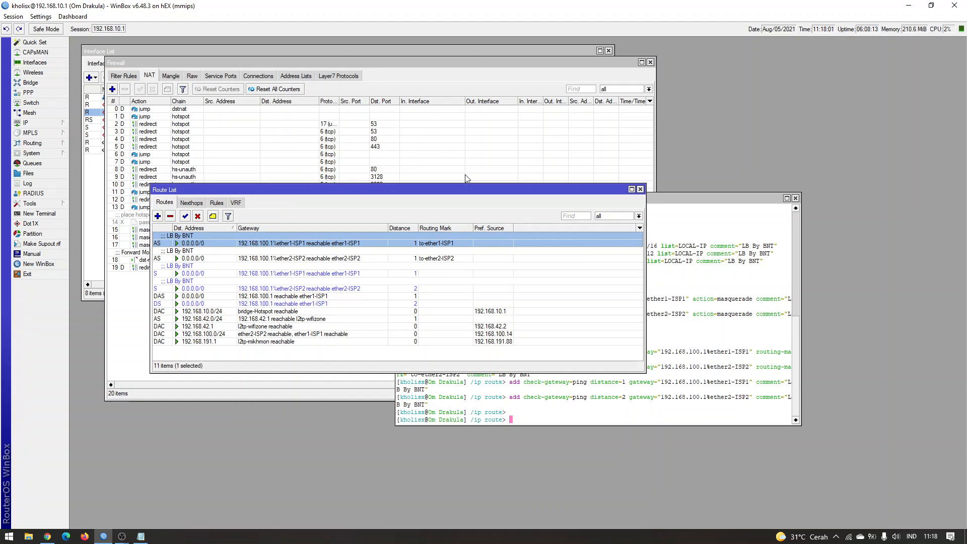
click(459, 261)
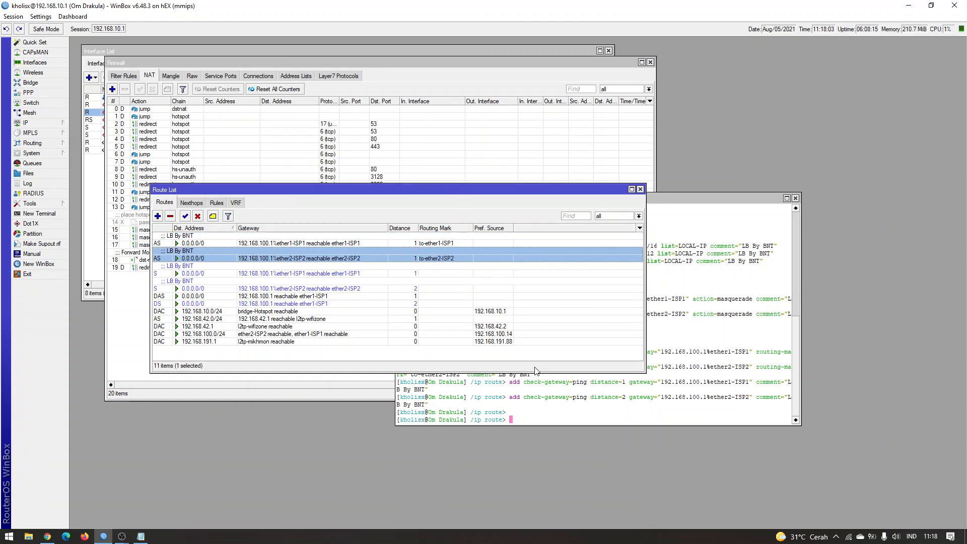
Step: Return the WinBox terminal from /ip route to the base level by running /
click(565, 400)
text(/)
key(Return)
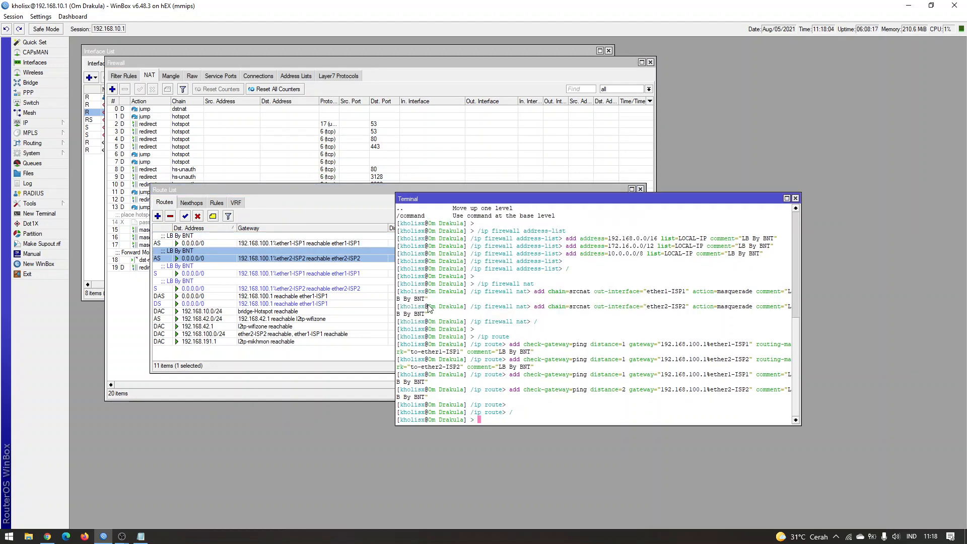
Step: Copy the whole /ip firewall mangle section from Notepad and run it in the WinBox terminal, with the firewall's Mangle list displayed
click(141, 537)
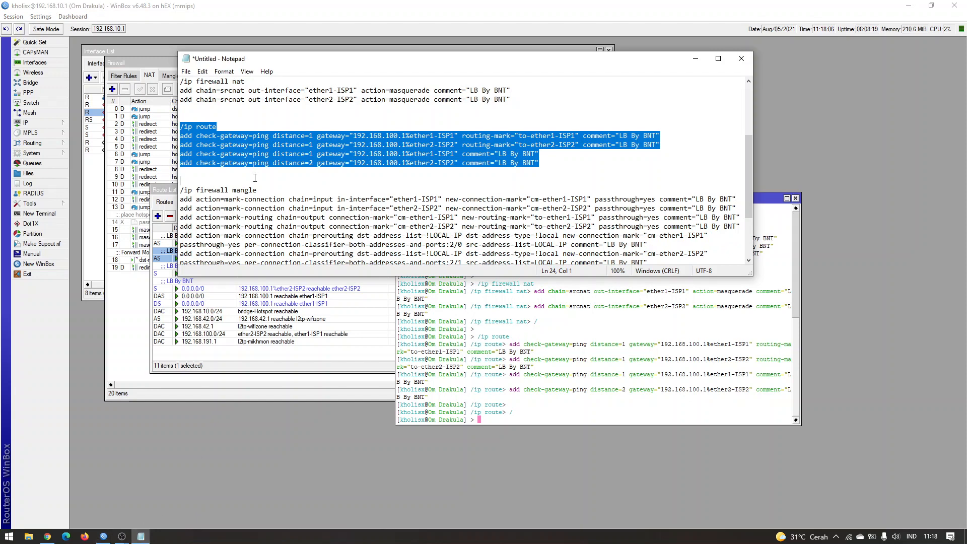
drag(255, 178, 361, 249)
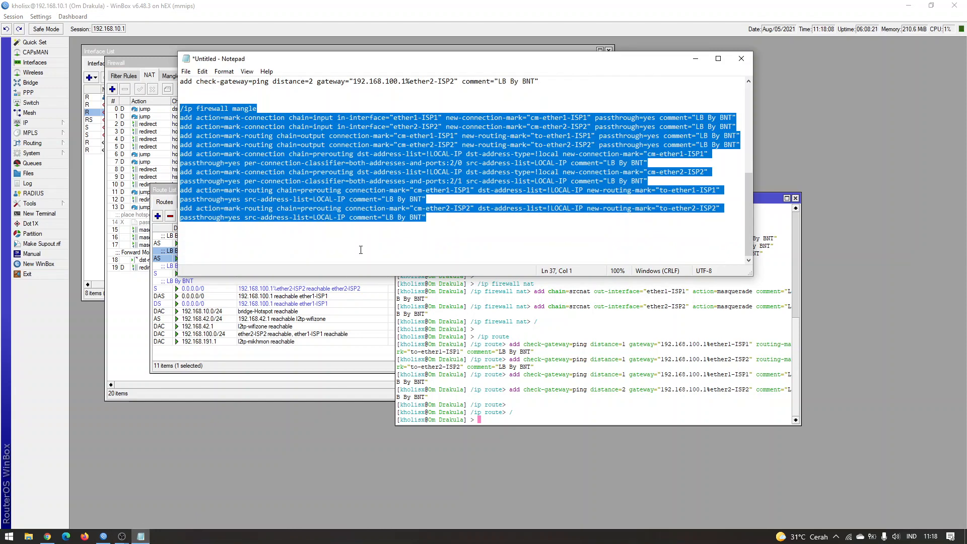
click(518, 419)
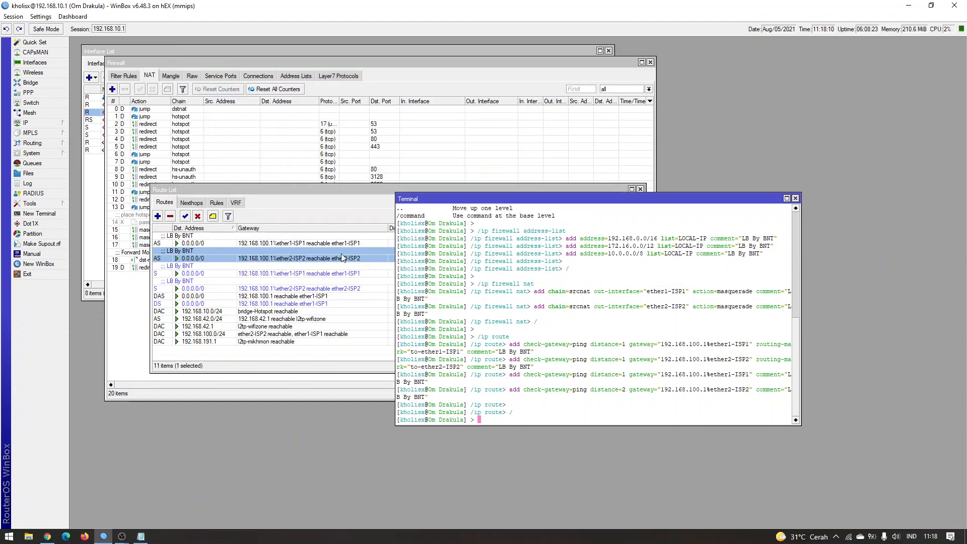
click(175, 76)
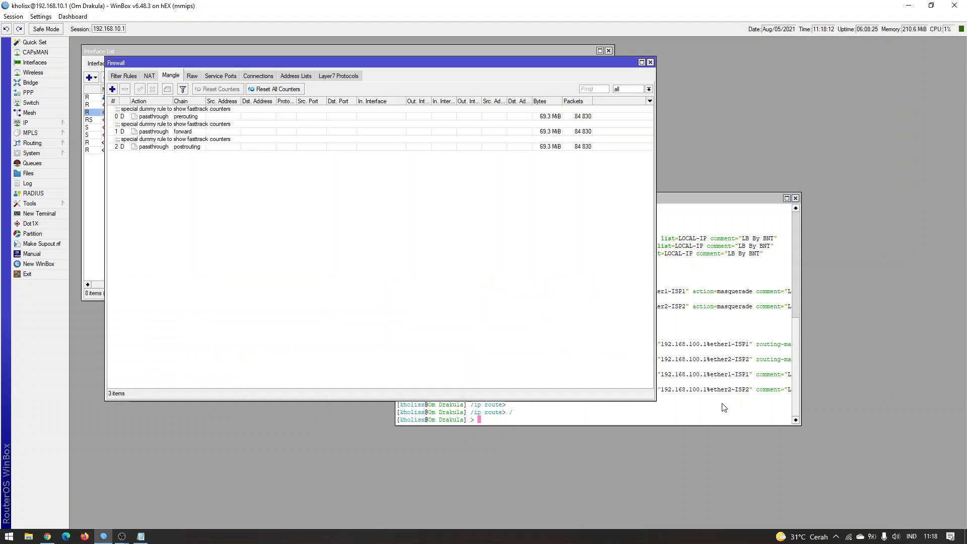
click(721, 419)
right_click(712, 418)
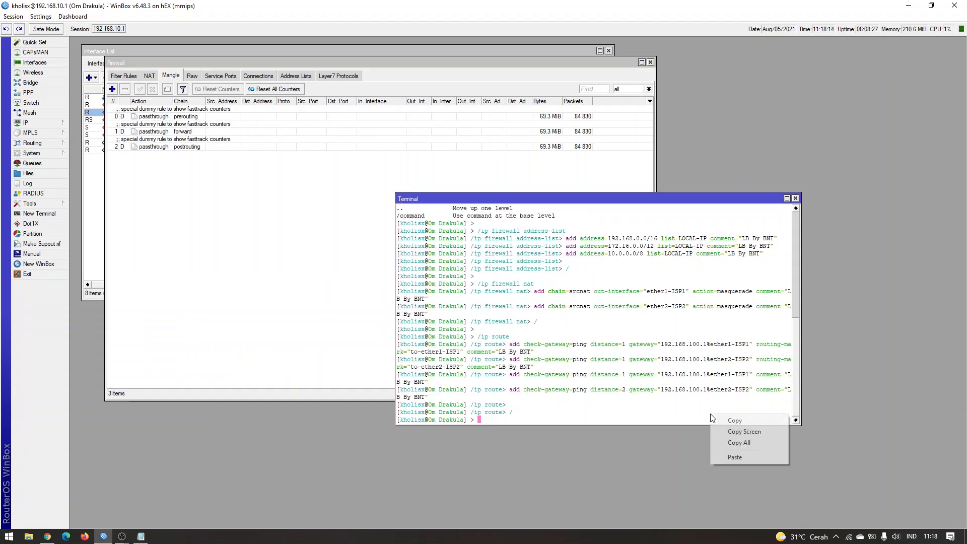
click(721, 456)
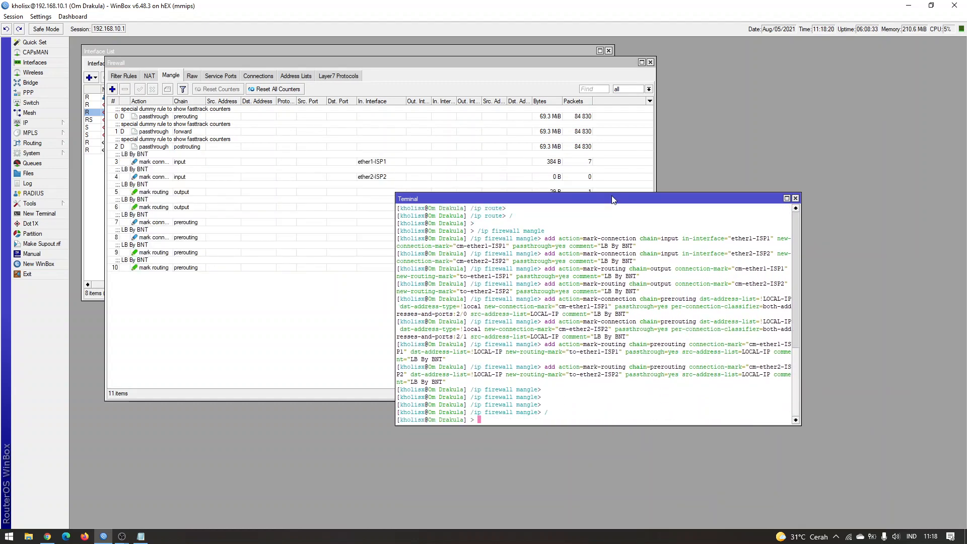
Step: Reset all mangle counters and examine the byte and packet counts of the LB By BNT prerouting rules
drag(612, 199, 683, 262)
click(613, 220)
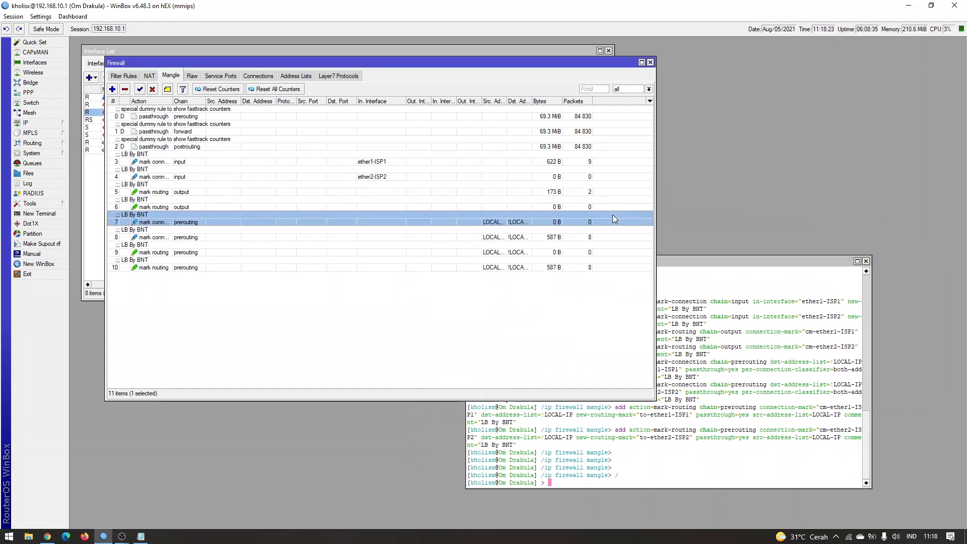
click(551, 318)
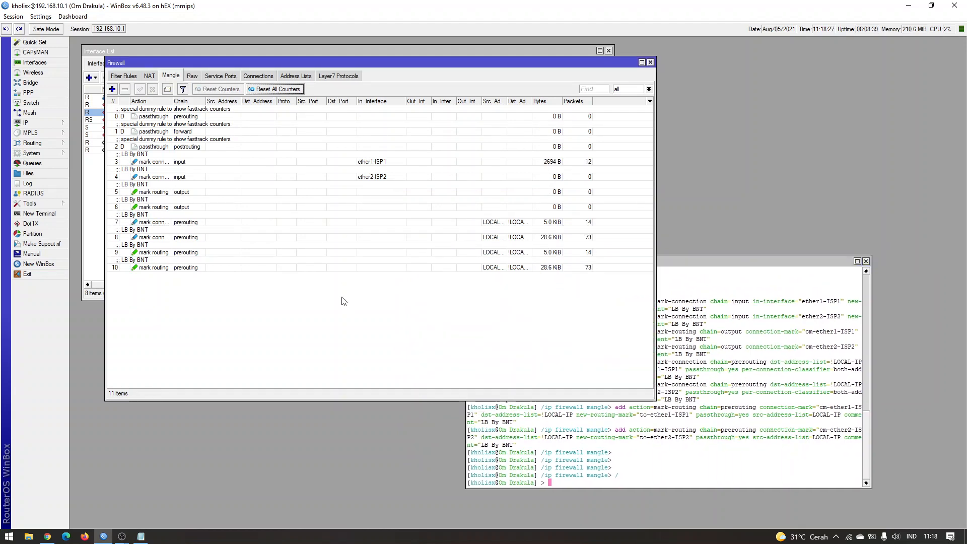
click(605, 235)
click(597, 270)
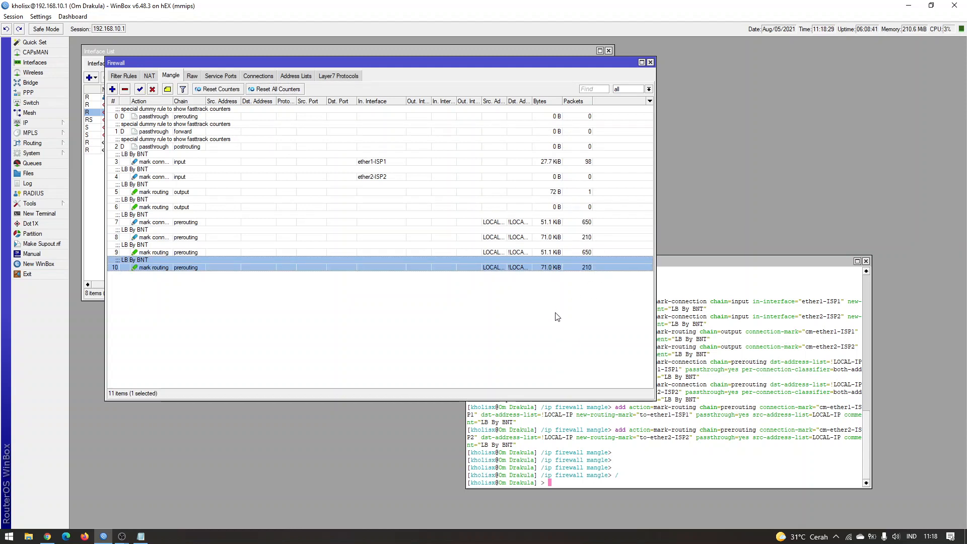
Step: Bring the Interface List to the front and open an enlarged Command Prompt window below its traffic readings
click(200, 49)
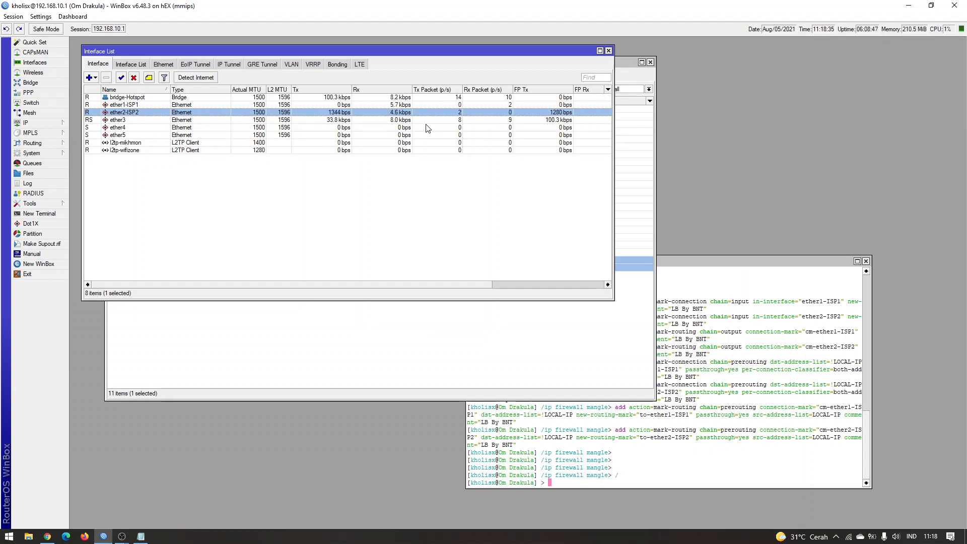
key(super+r)
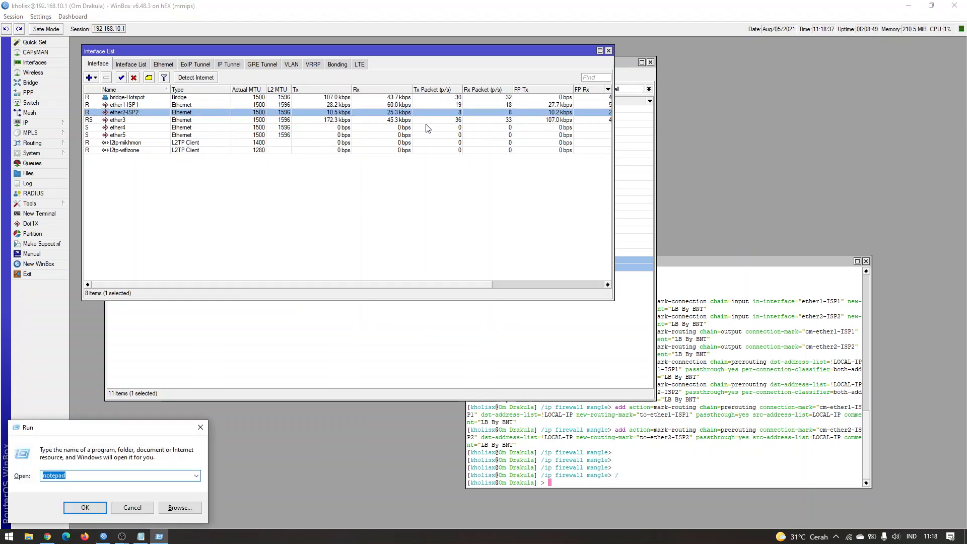
text(cmd)
key(Return)
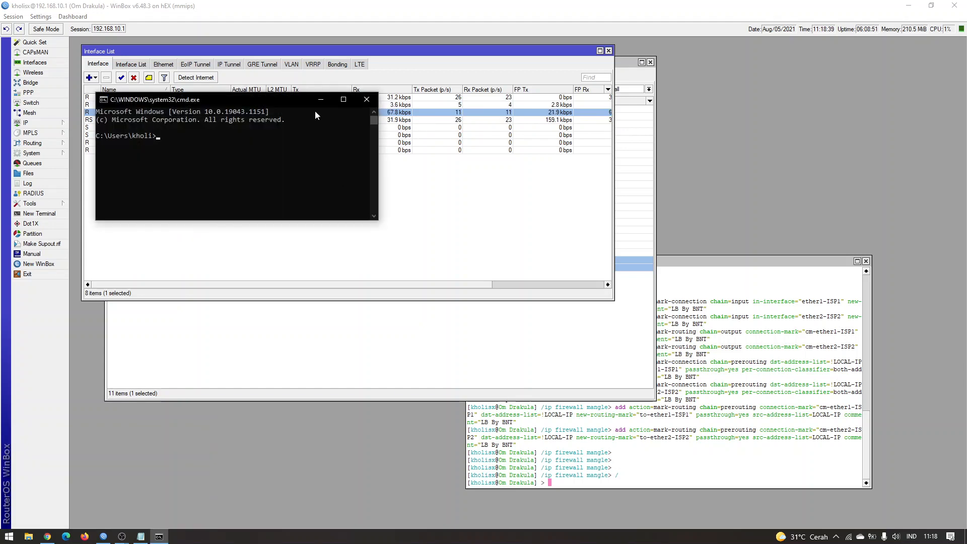
drag(301, 101, 506, 196)
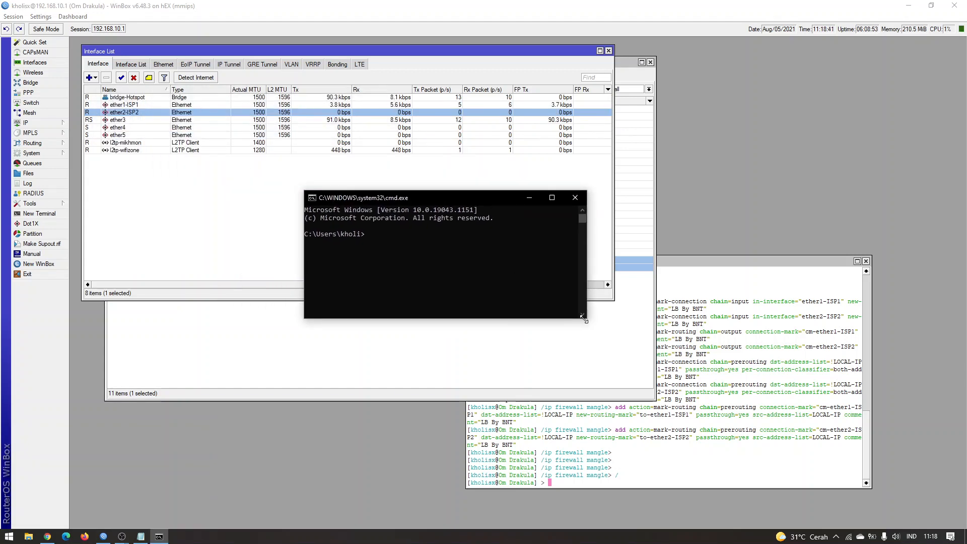
drag(585, 318, 744, 408)
Step: Run speedtest in Command Prompt while watching the traffic on ether1-ISP1 and ether2-ISP2
text(speed)
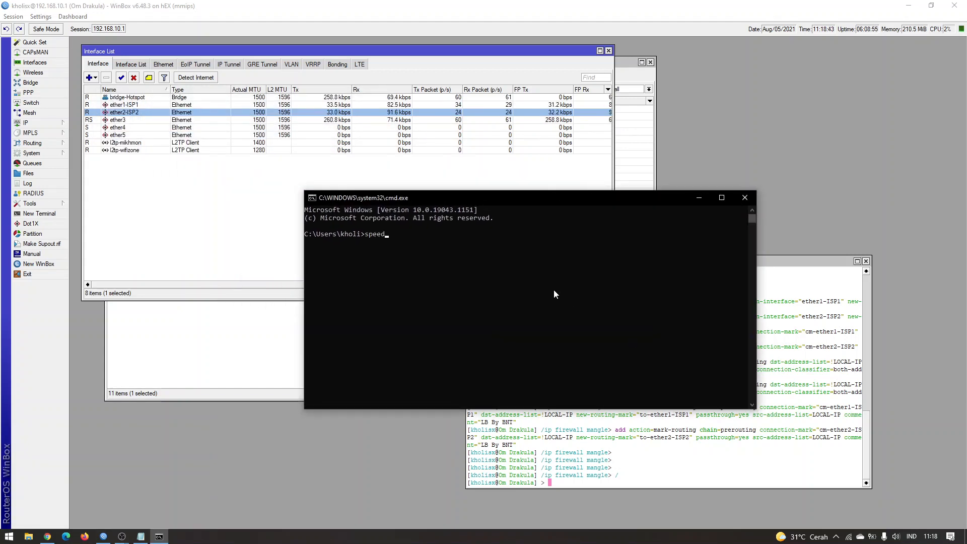
text(test)
key(Return)
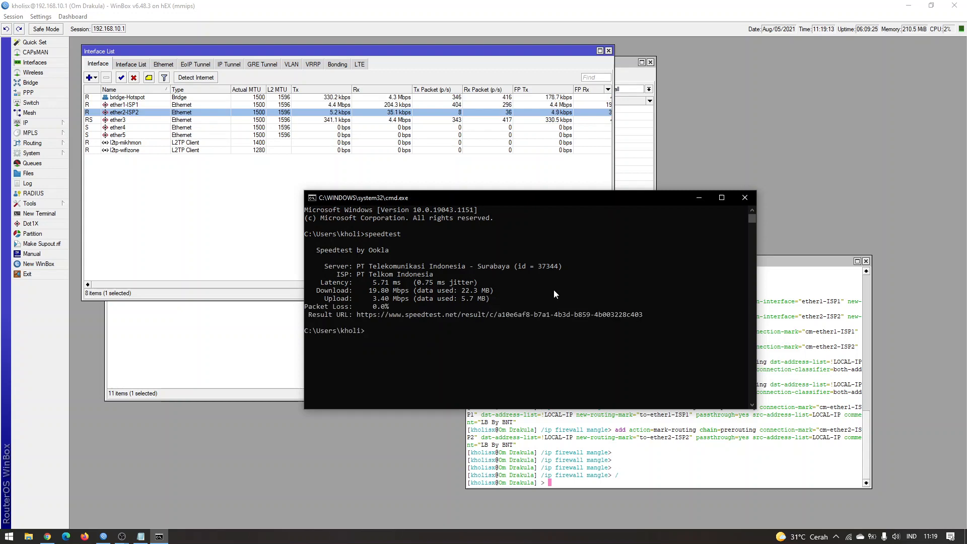
Step: Review the Notepad gateway notes, comparing the shared 192.168.100.1 gateway with the interface-specific form 192.168.100.1%ether1-ISP1
click(141, 537)
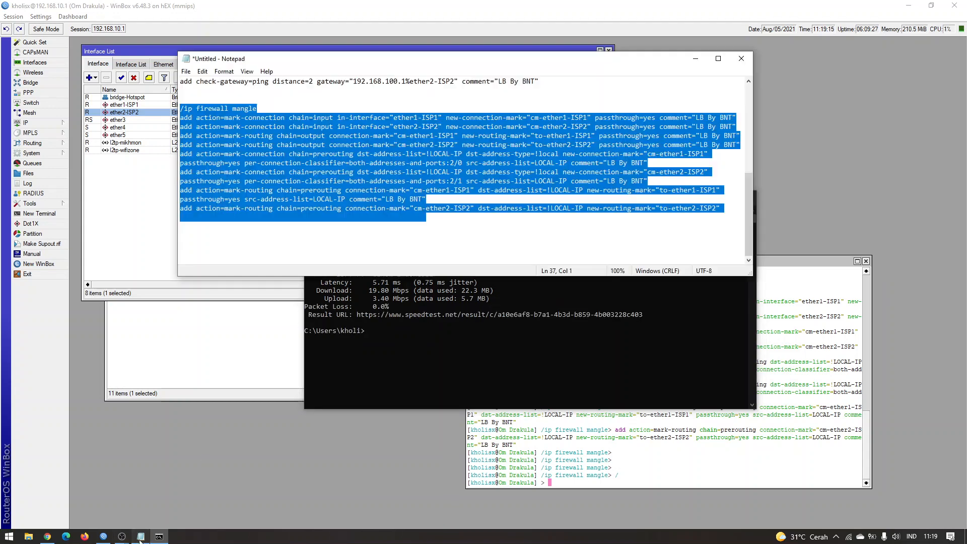
scroll(478, 106, up, 6)
click(447, 105)
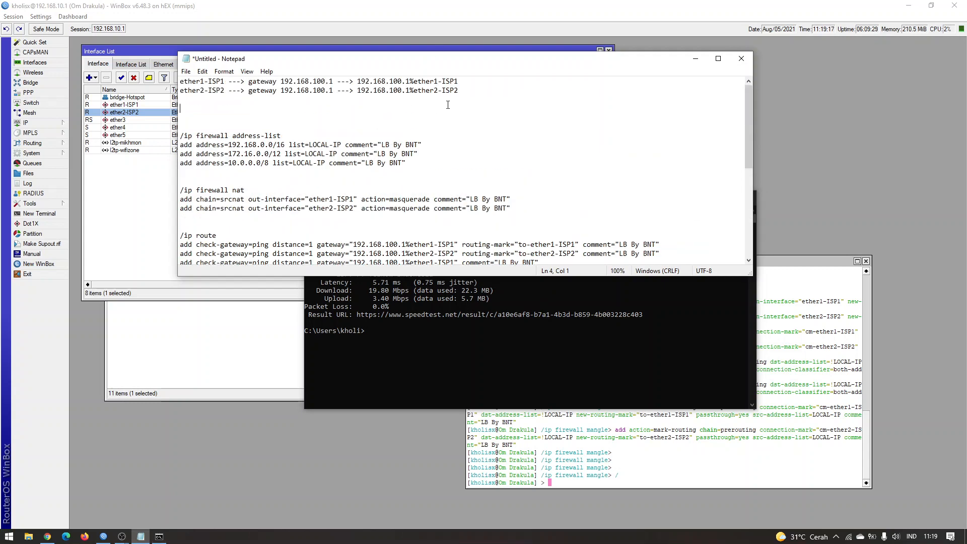
drag(193, 81, 333, 81)
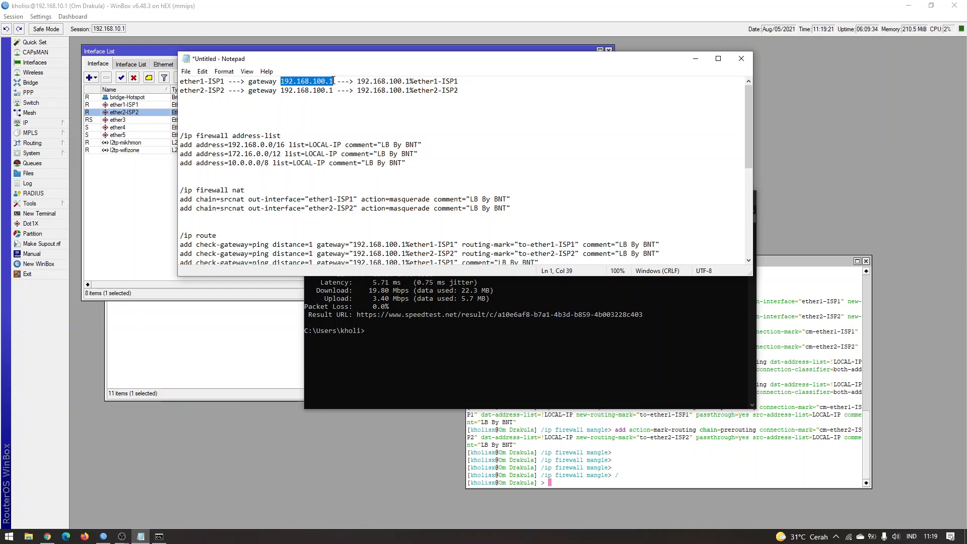
click(327, 90)
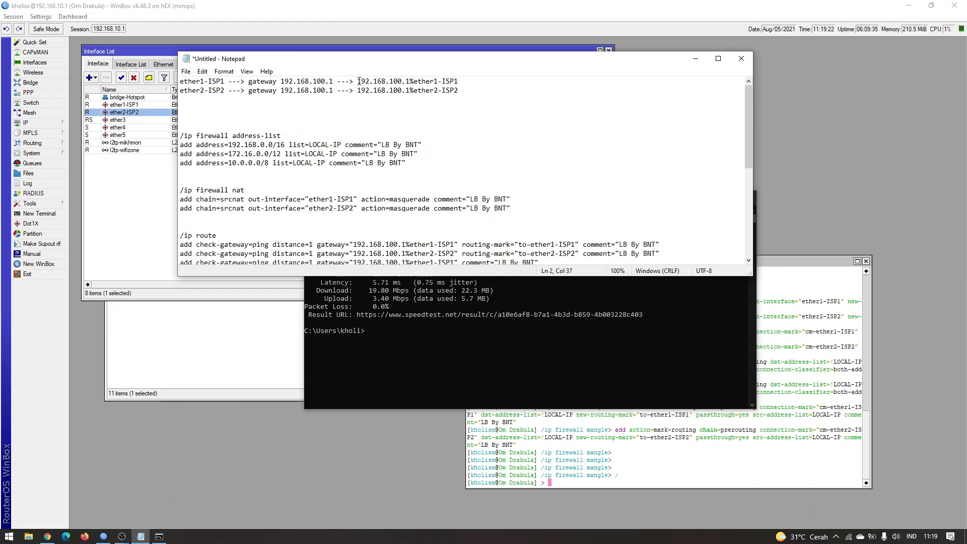
drag(357, 81, 461, 81)
click(468, 82)
Step: Show the Interface List and Command Prompt together again and run a second speedtest to check both ISPs' traffic
click(508, 336)
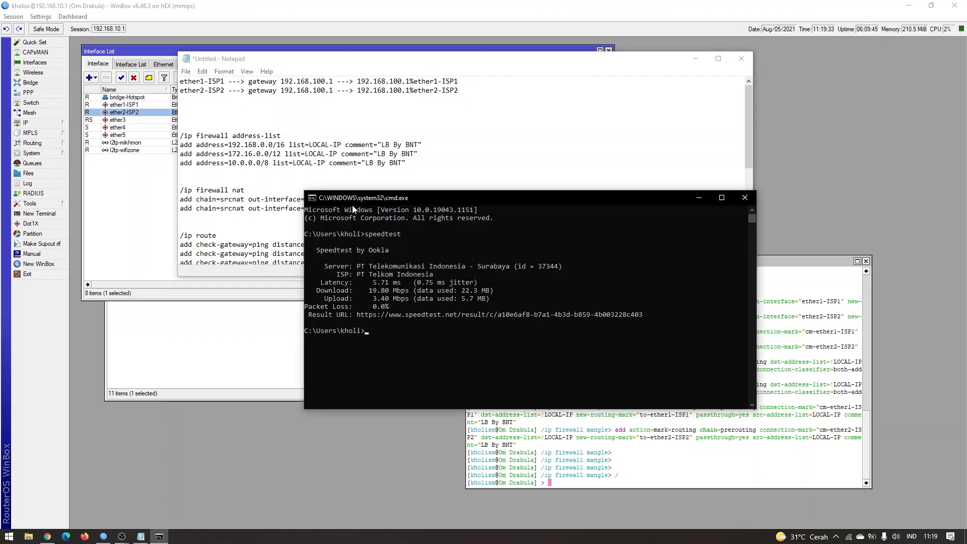
click(141, 184)
click(159, 536)
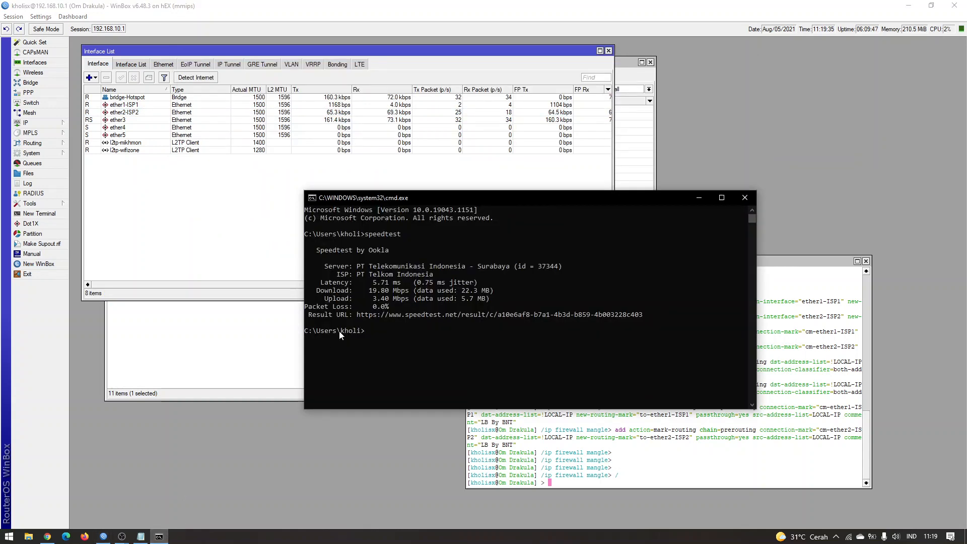
click(388, 370)
click(496, 348)
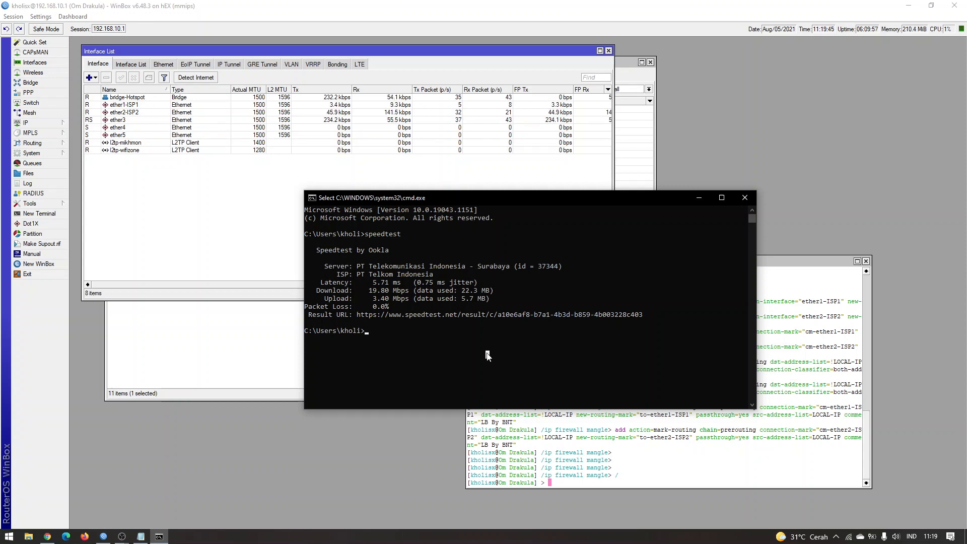
text(speedtest)
key(Return)
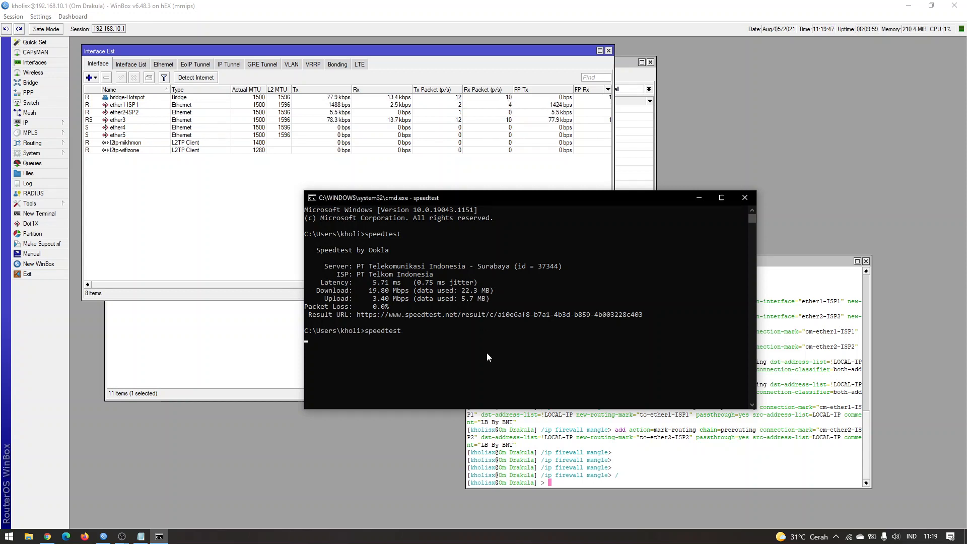